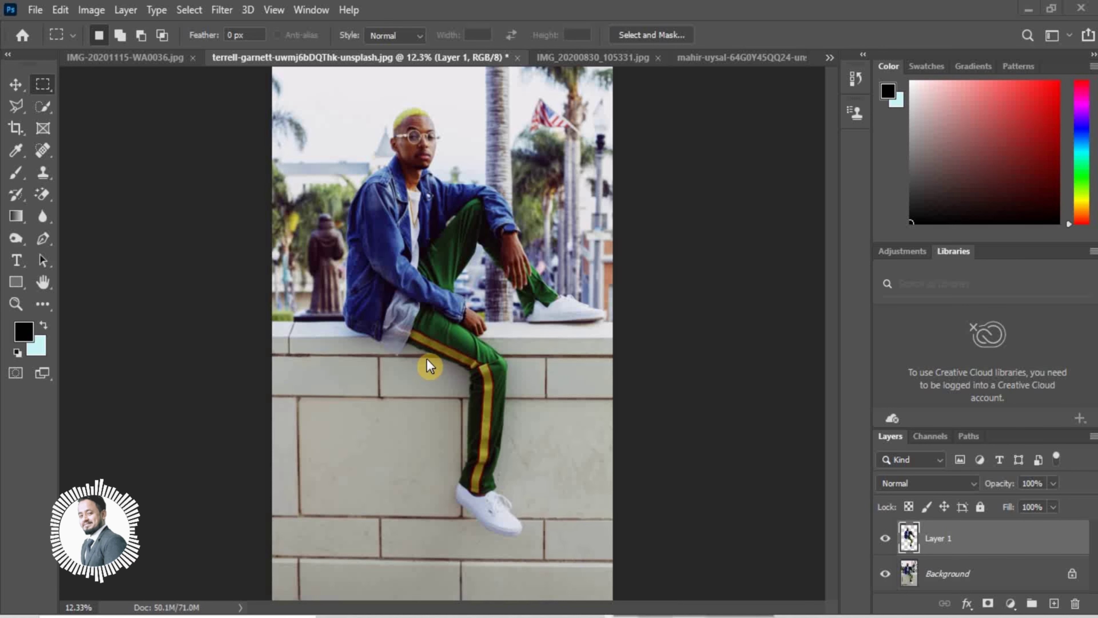
Step: Switch to the IMG_20200830_105331.jpg Instagram house post mockup document
left_click(460, 364)
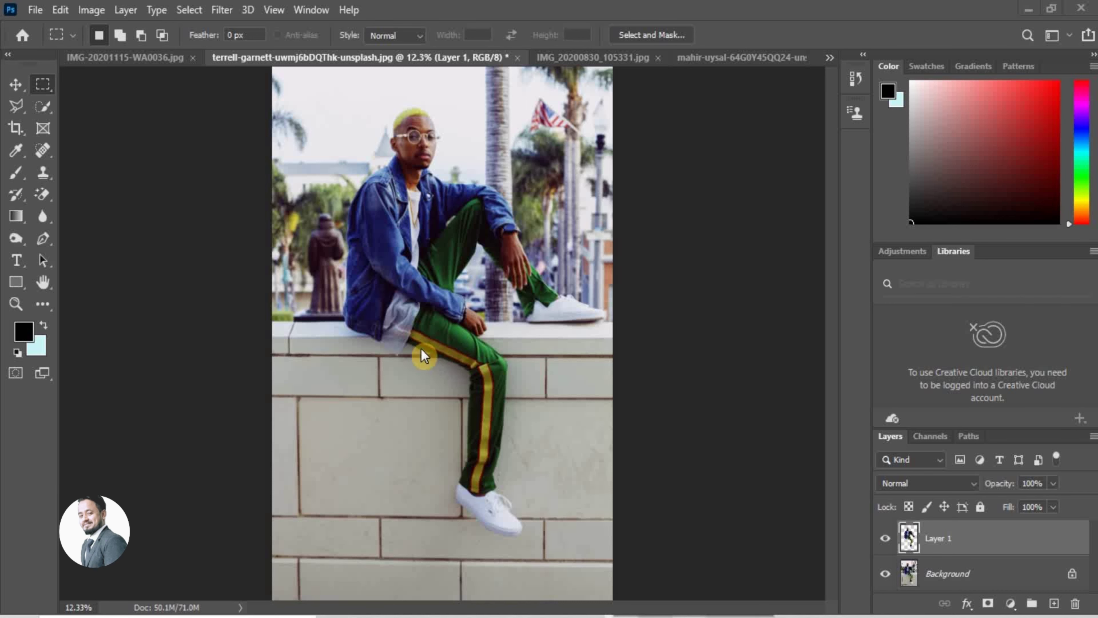
left_click(368, 345)
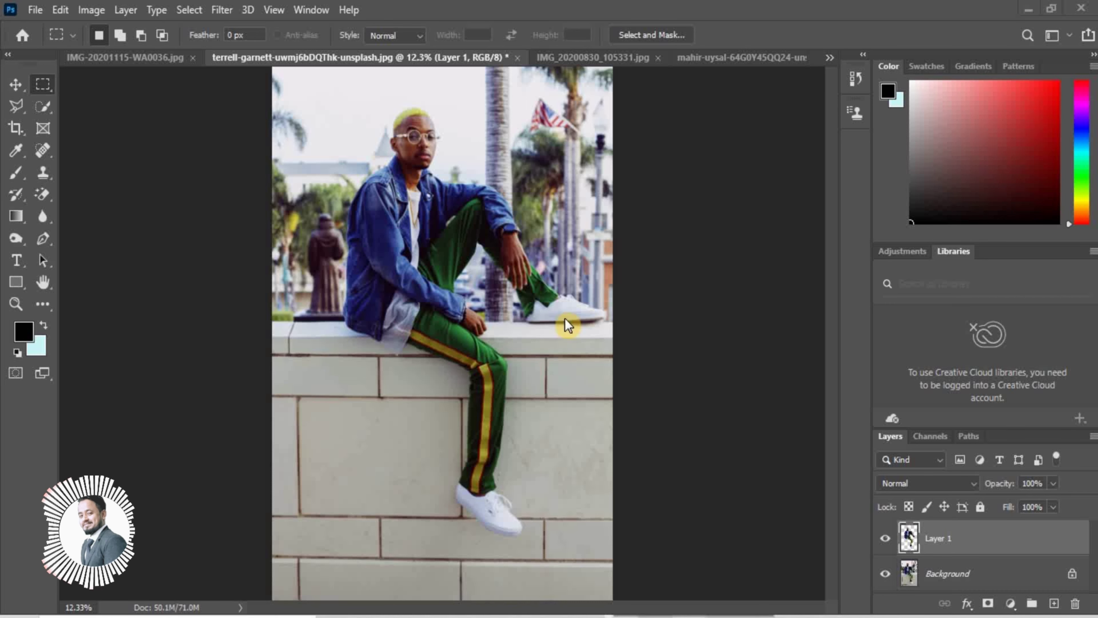
left_click(460, 344)
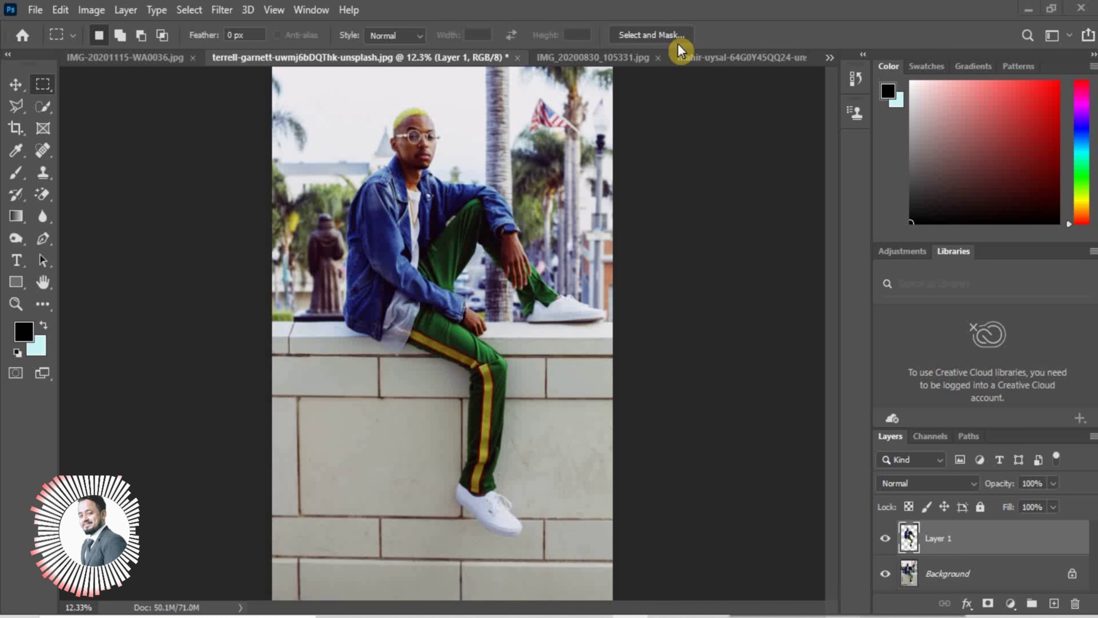
left_click(624, 60)
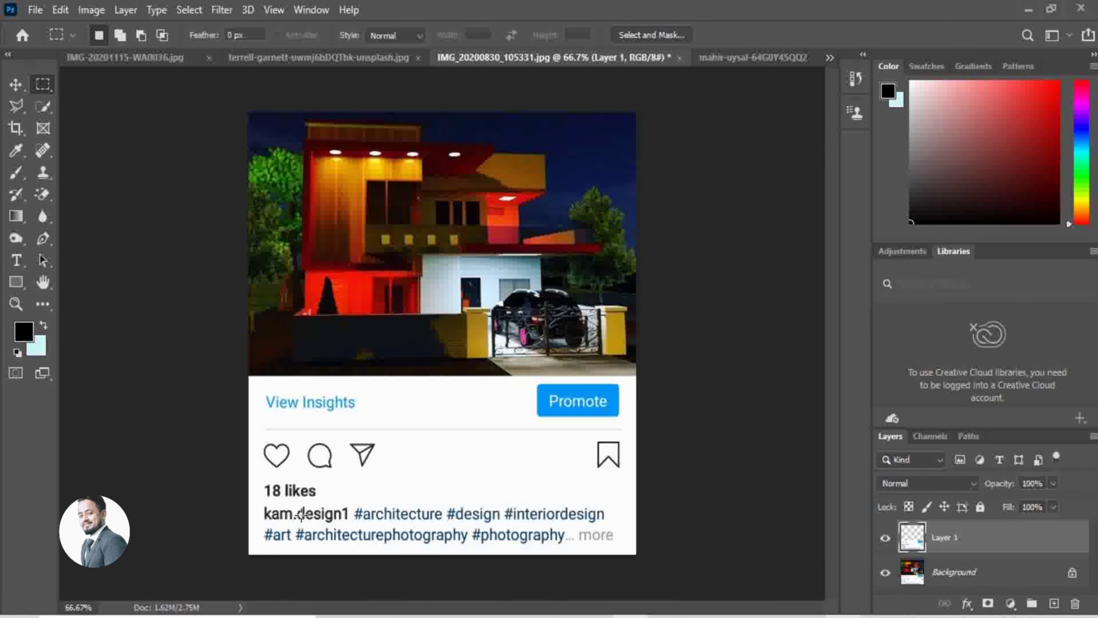
Step: Glance at the sunset photo and house mockup, then return to the terrell-garnett man photo
left_click(741, 58)
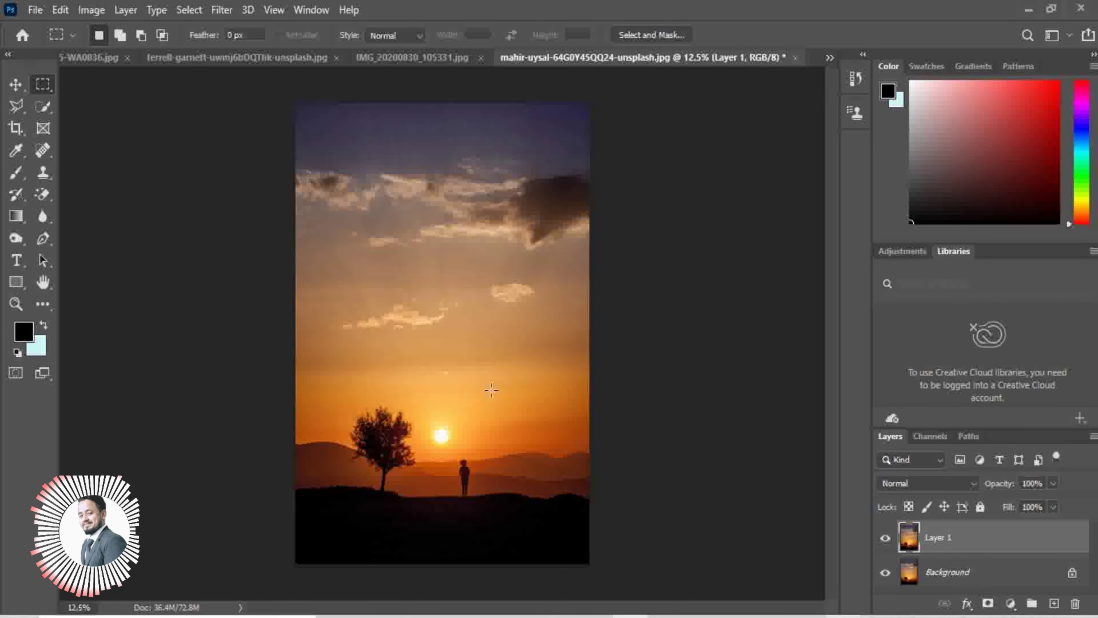
left_click(401, 59)
left_click(267, 61)
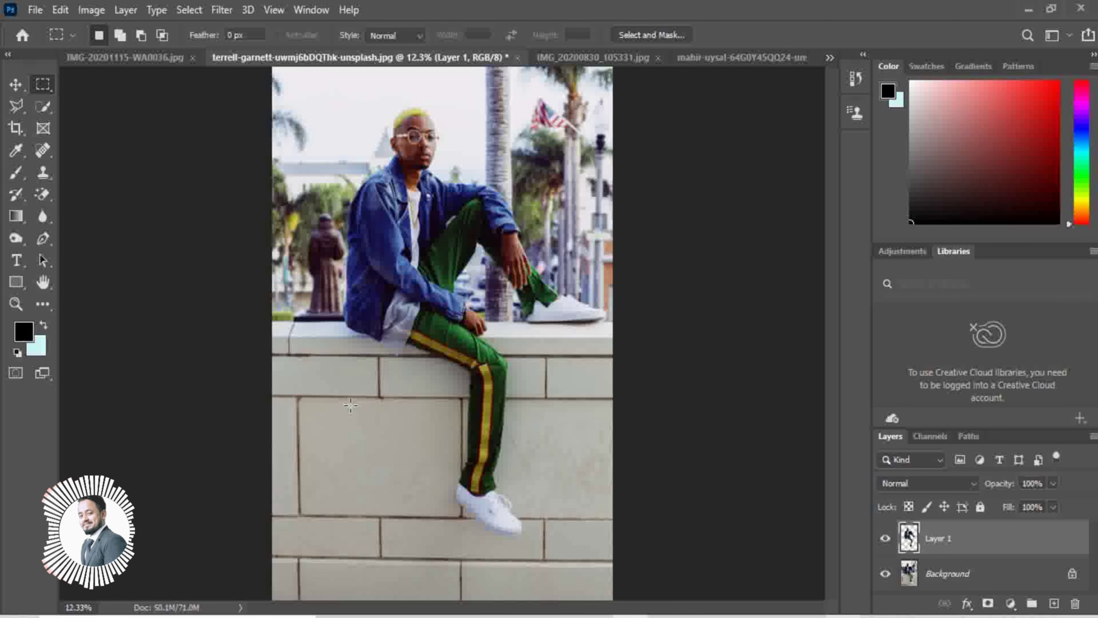
Step: Isolate the seated man on Layer 1 with Quick Selection and hide the Background layer
left_click(40, 110)
right_click(38, 115)
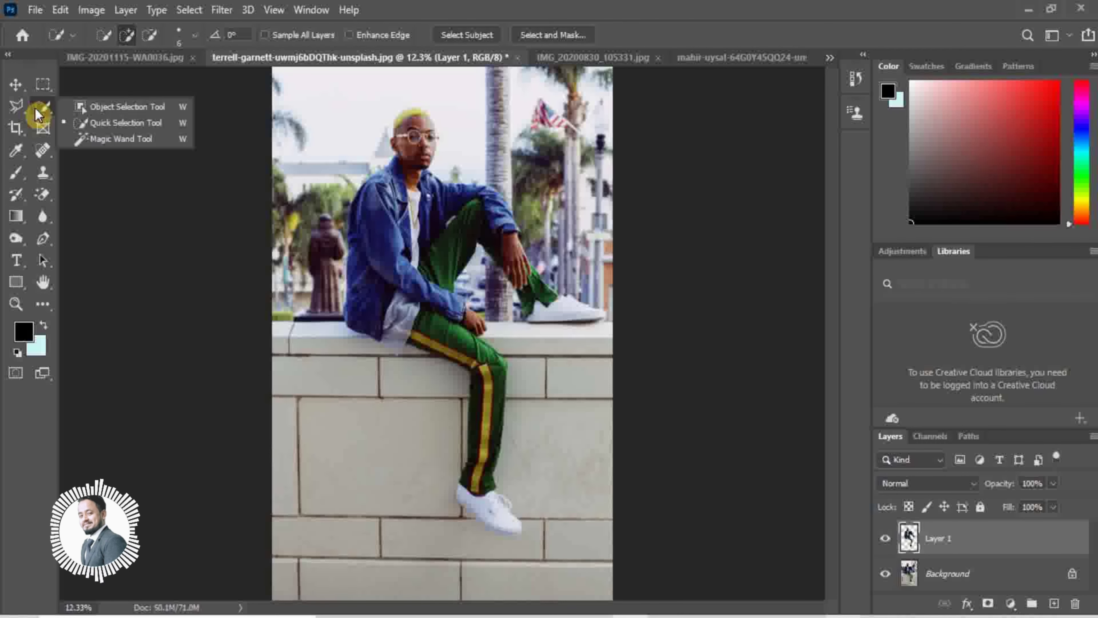
left_click(65, 123)
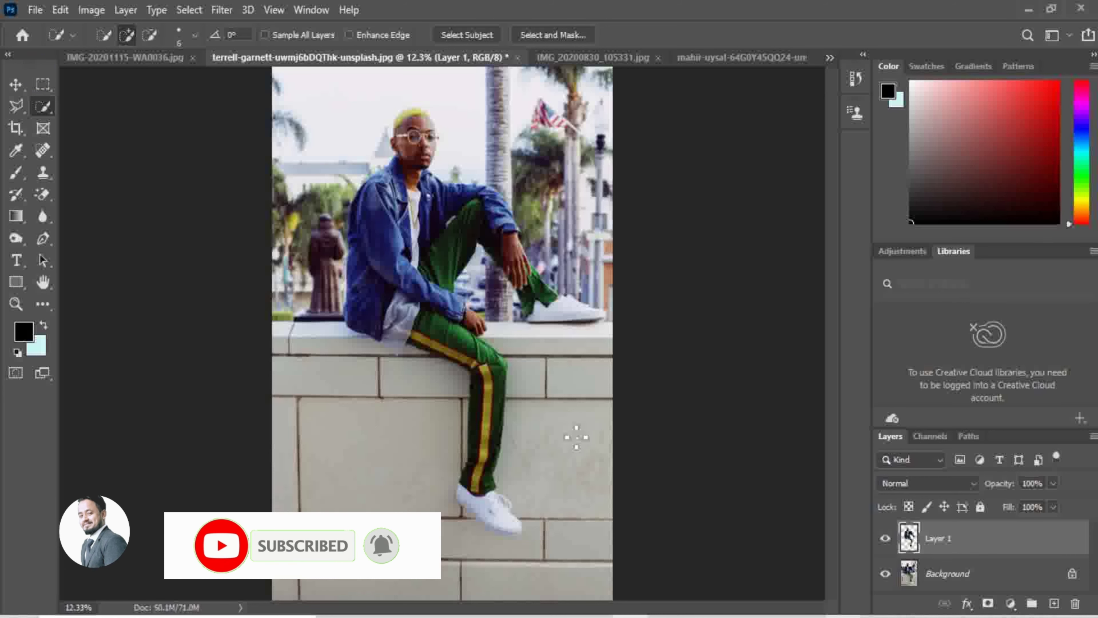
left_click(884, 576)
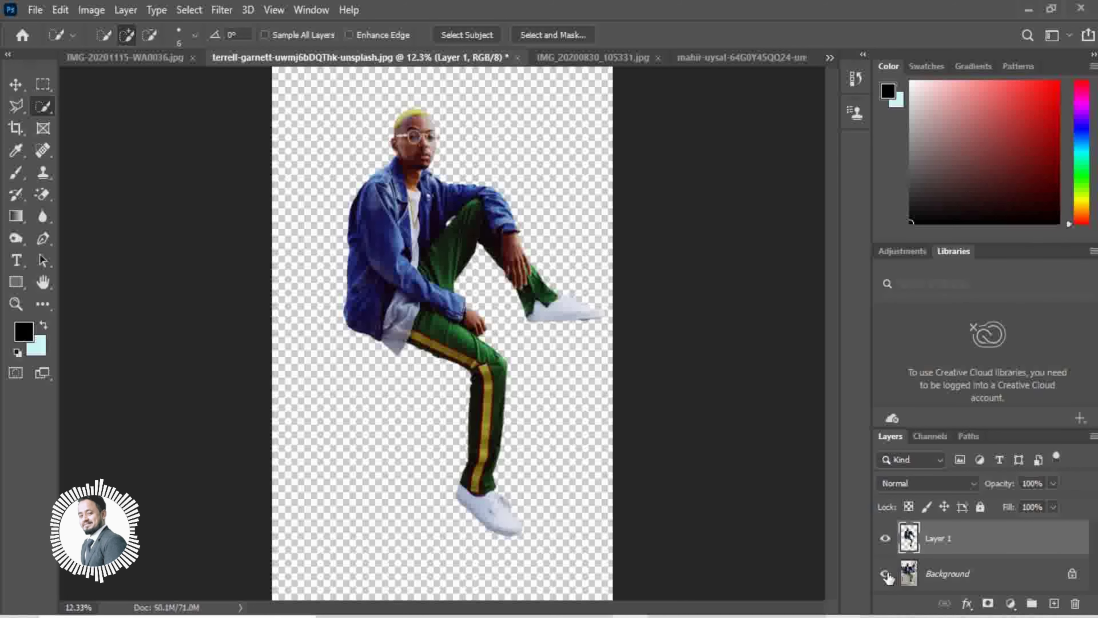
Step: Show the man photo's Background again, check the house mockup's layers, and return with the Move tool
left_click(886, 575)
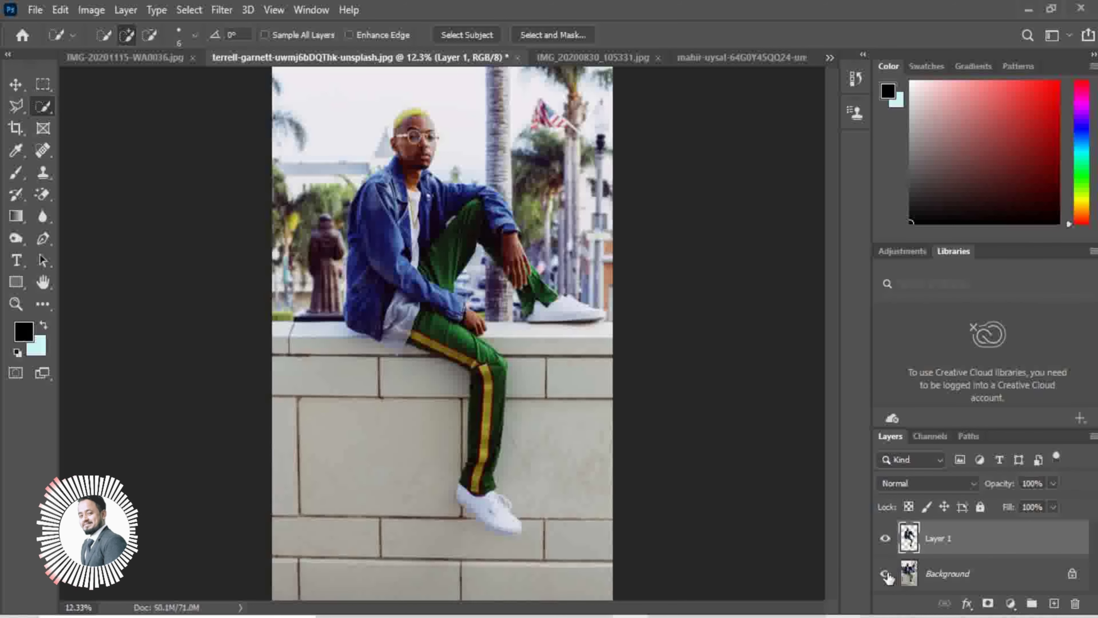
left_click(595, 56)
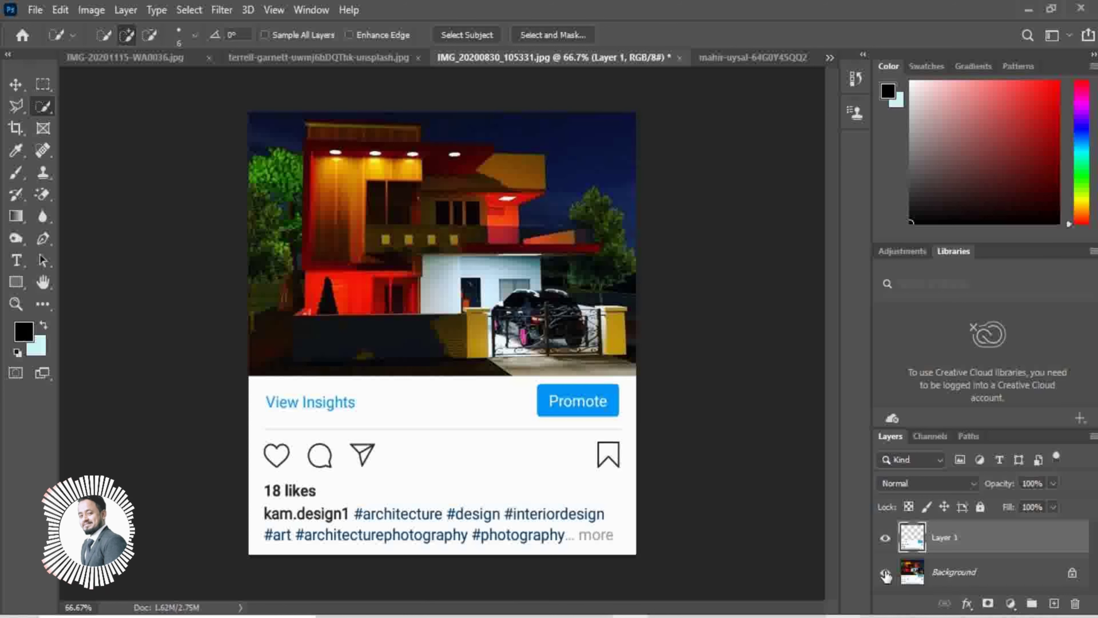
left_click(885, 575)
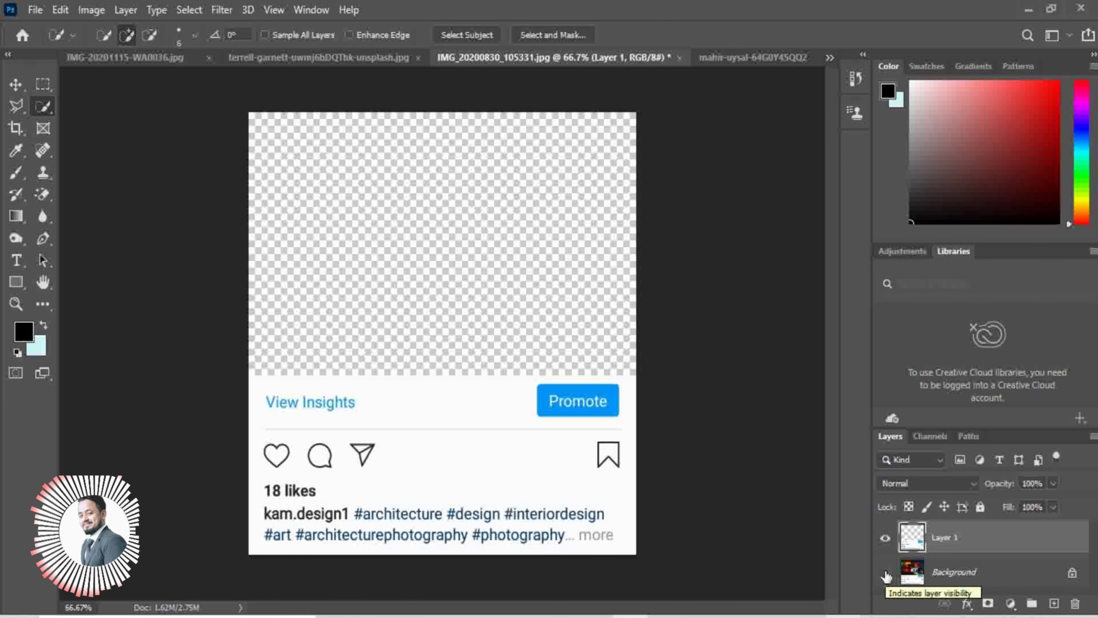
left_click(885, 575)
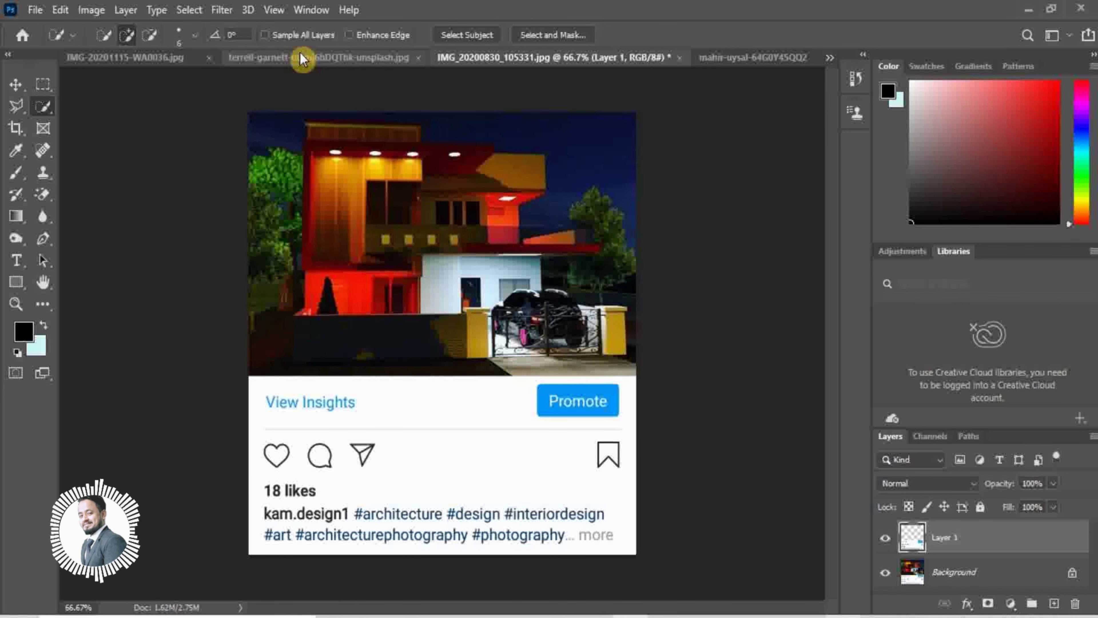
left_click(305, 57)
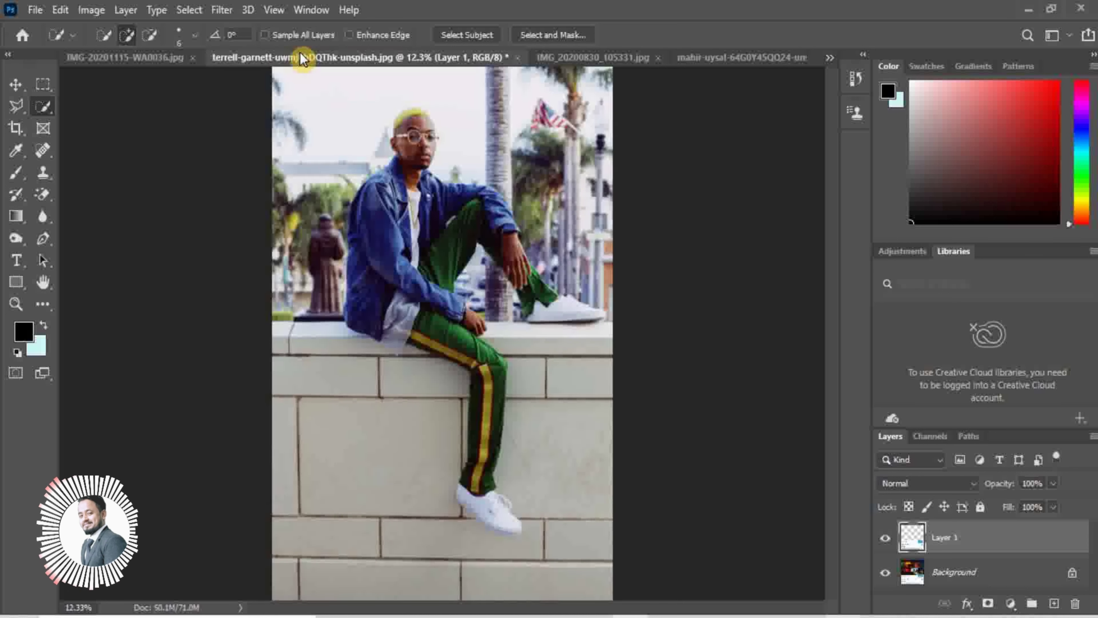
left_click(16, 84)
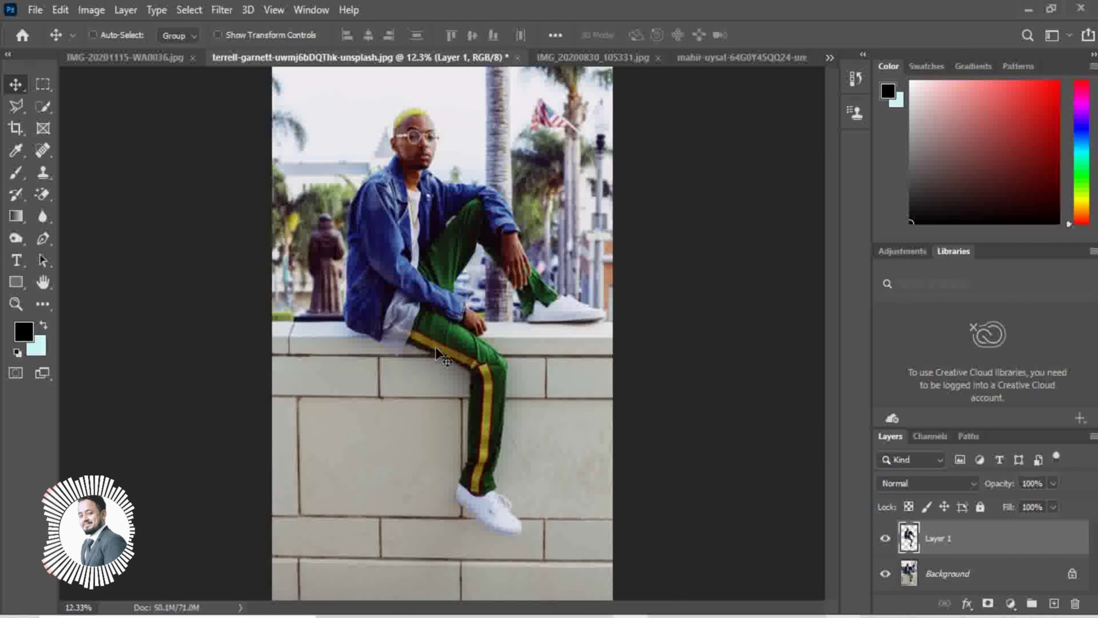
Step: Drag the cut-out man into the house mockup as Layer 2
mouse_move(434, 298)
left_mouse_down()
mouse_move(569, 59)
mouse_move(588, 56)
left_mouse_up()
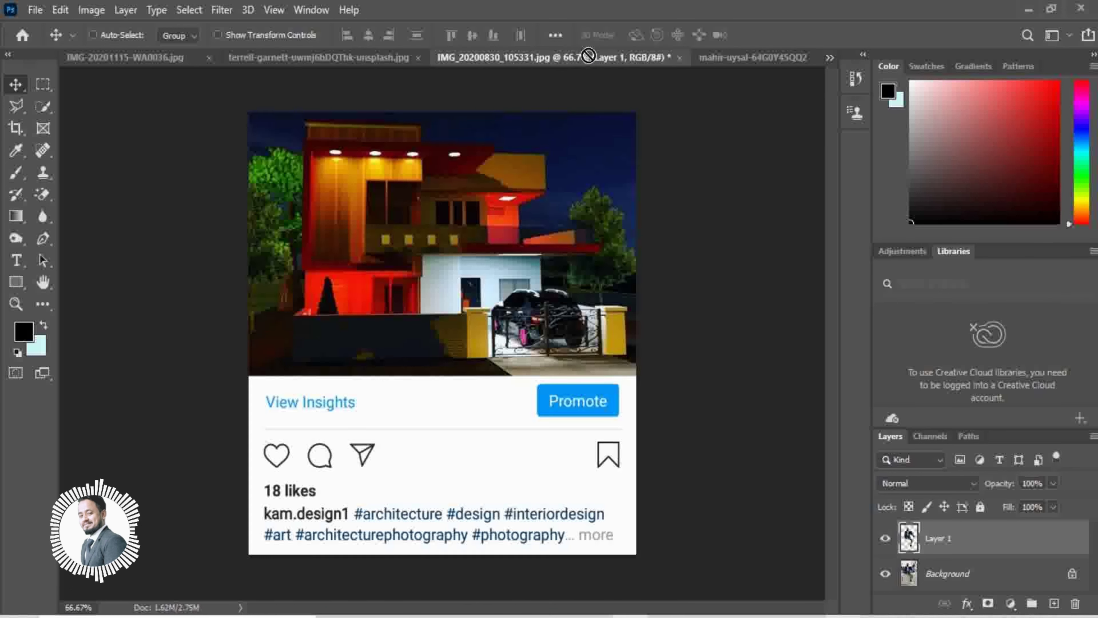
left_click_drag(421, 346, 421, 346)
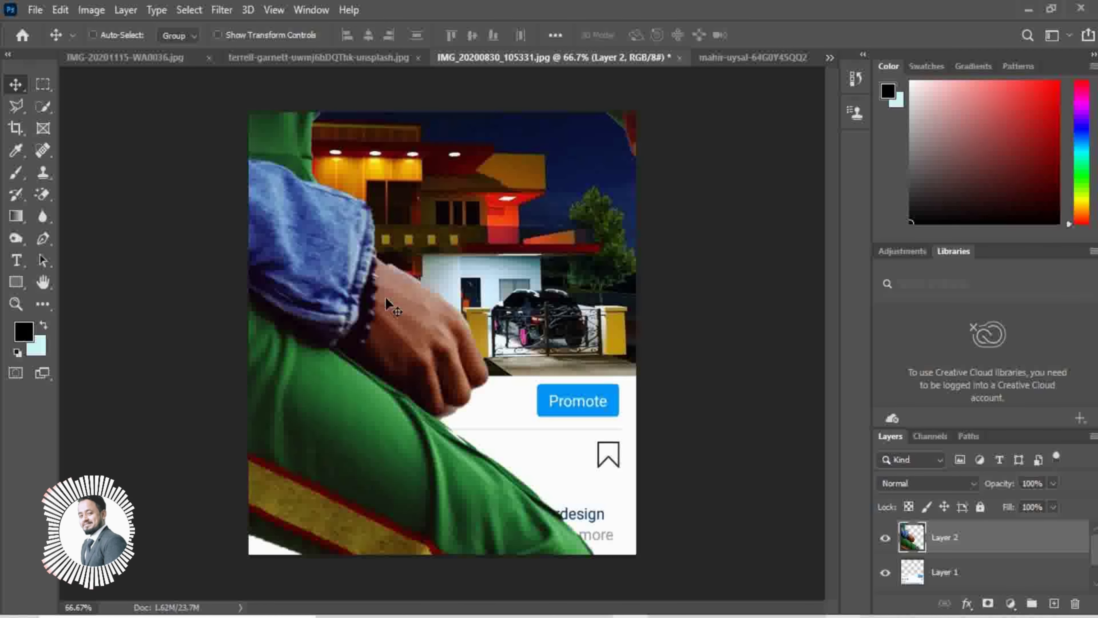
key("ctrl")
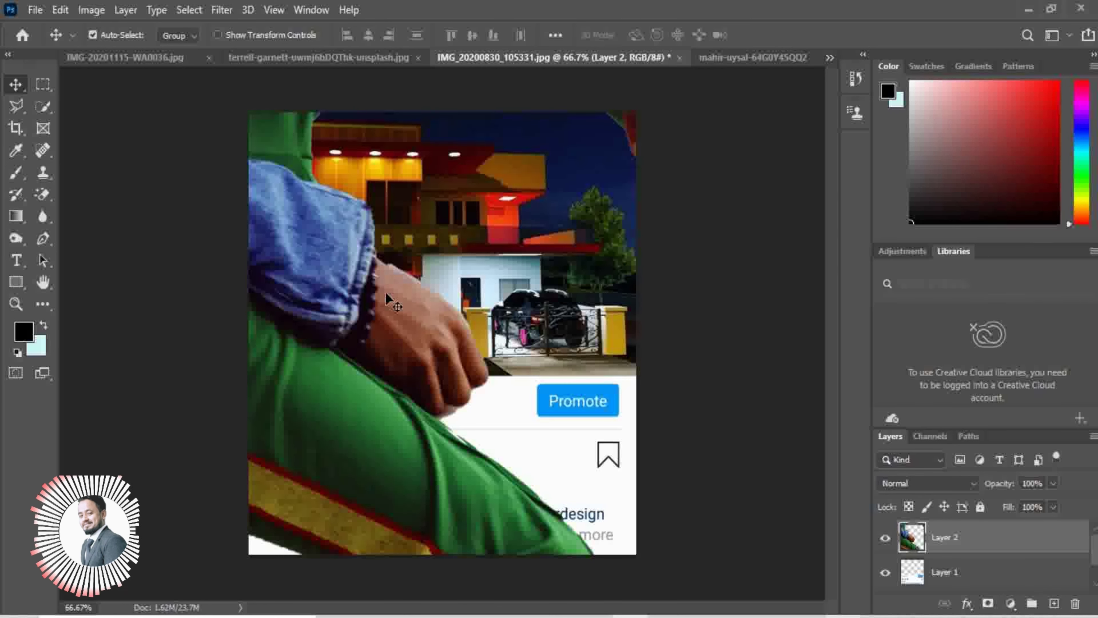
key("ctrl+t")
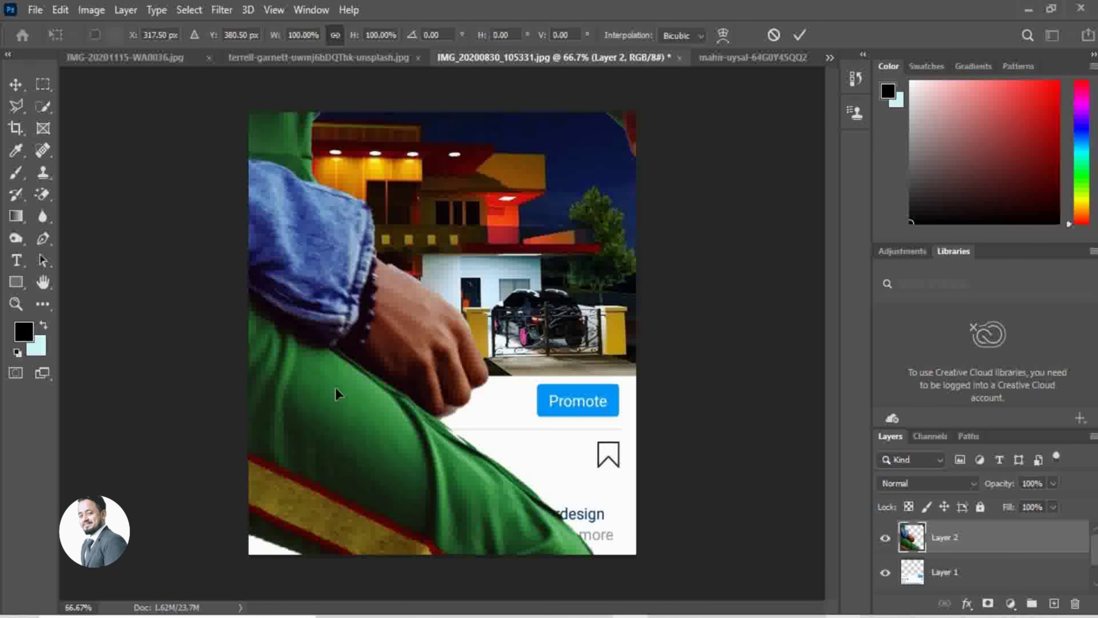
Step: Zoom out, back out of a failed corner resize of Layer 2, and restart free transform
scroll(366, 370, "down", 2)
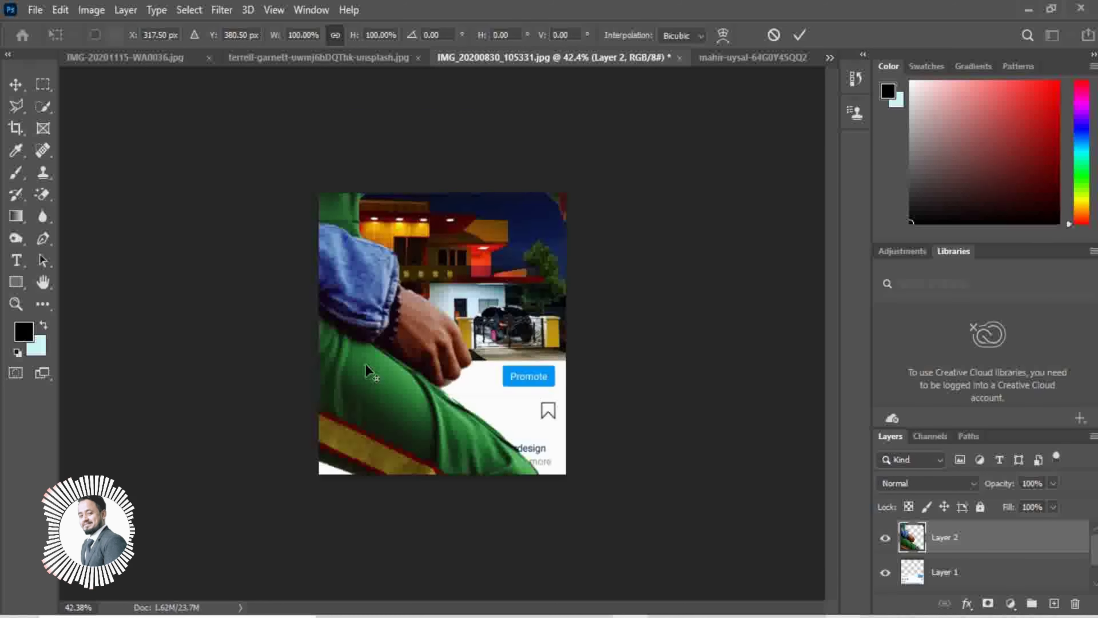
scroll(367, 368, "down", 2)
scroll(368, 364, "down", 2)
scroll(367, 363, "down", 1)
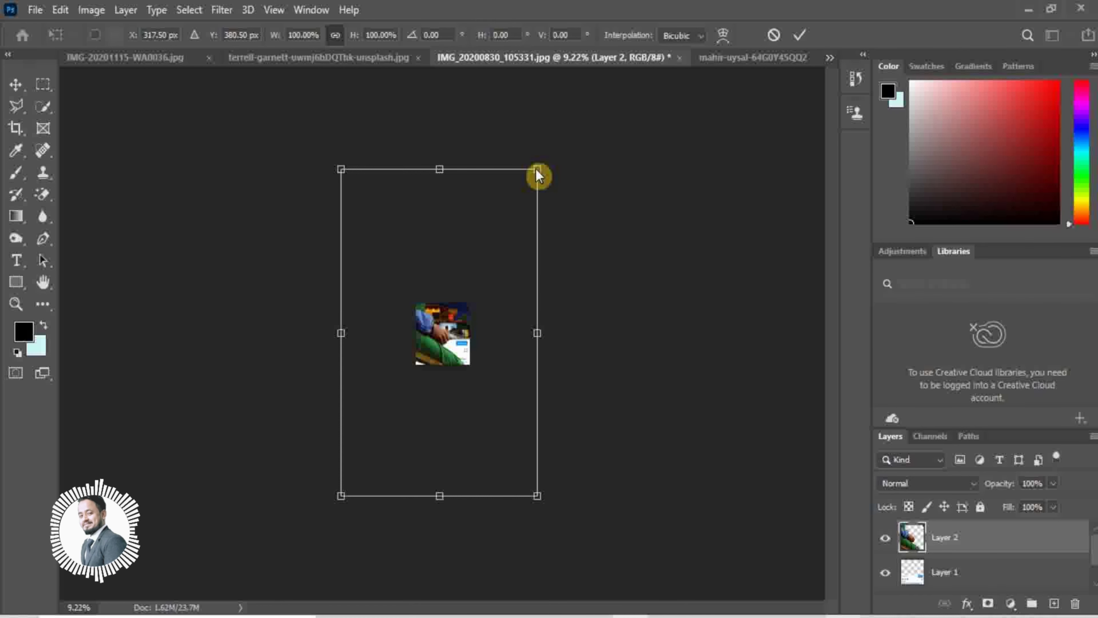
mouse_move(538, 167)
left_mouse_down()
mouse_move(392, 431)
mouse_move(370, 448)
mouse_move(367, 473)
mouse_move(332, 473)
left_mouse_up()
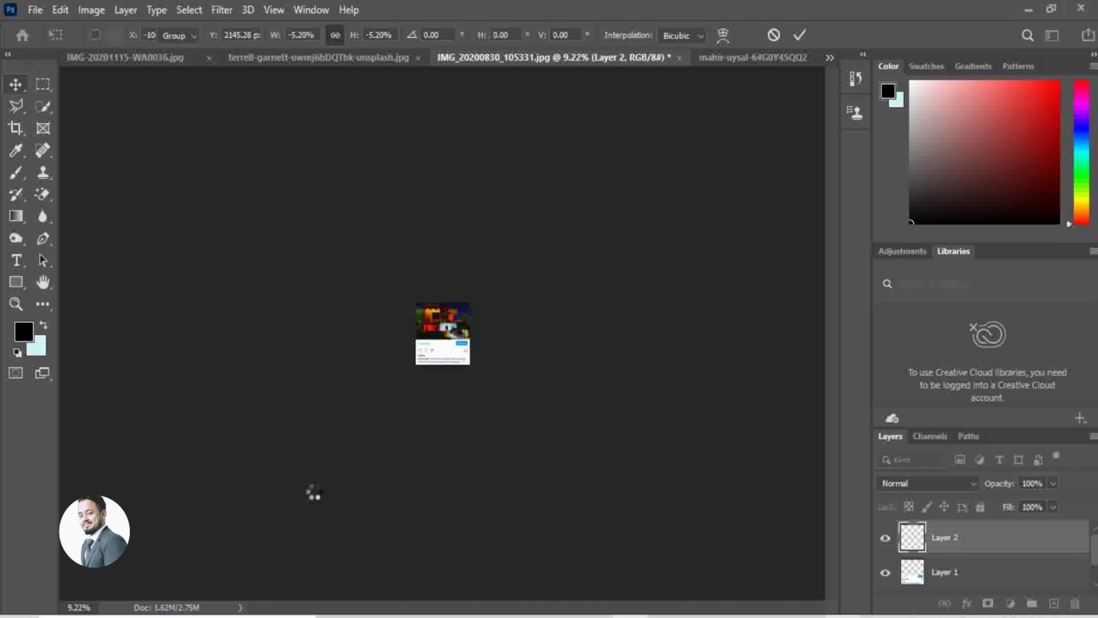
key("Return")
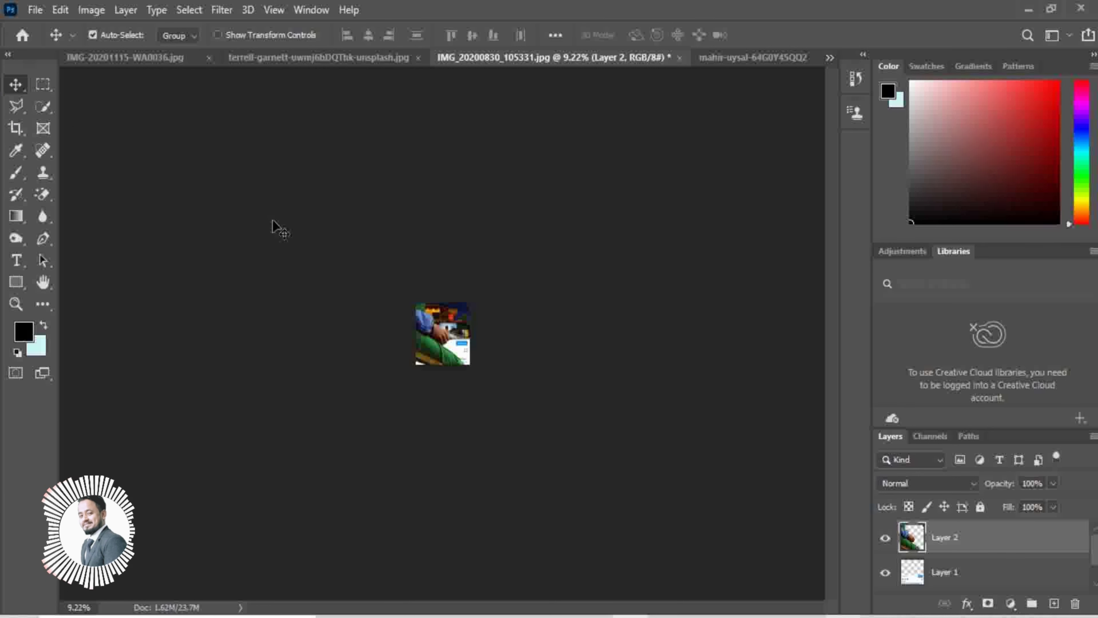
key("ctrl+t")
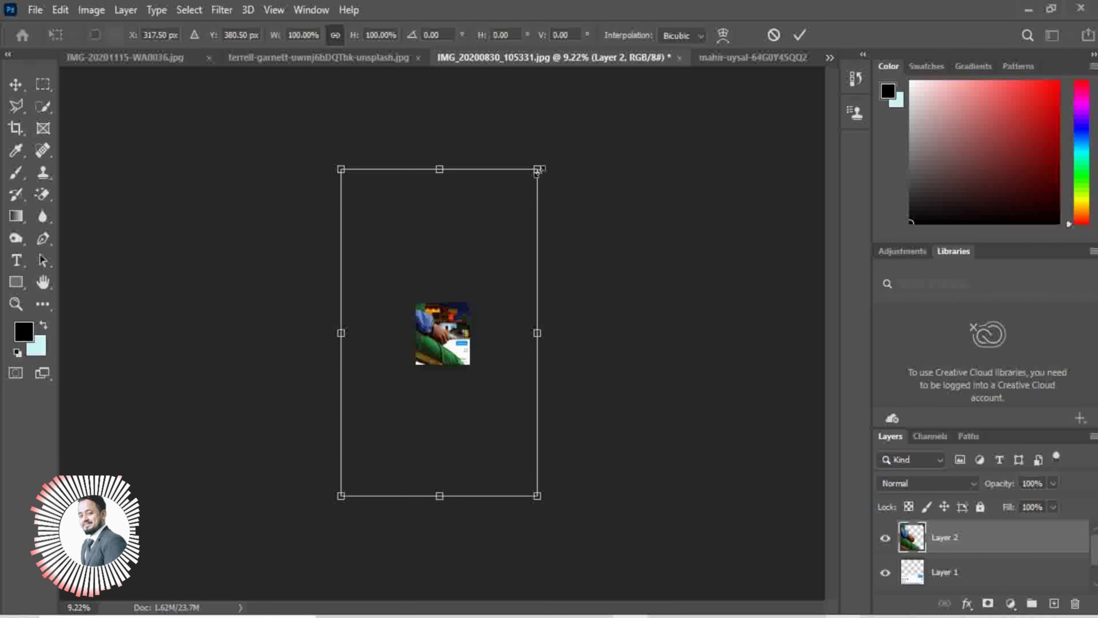
Step: Scale the cut-out man down to about 19.47% of his size
left_click_drag(537, 168, 464, 291)
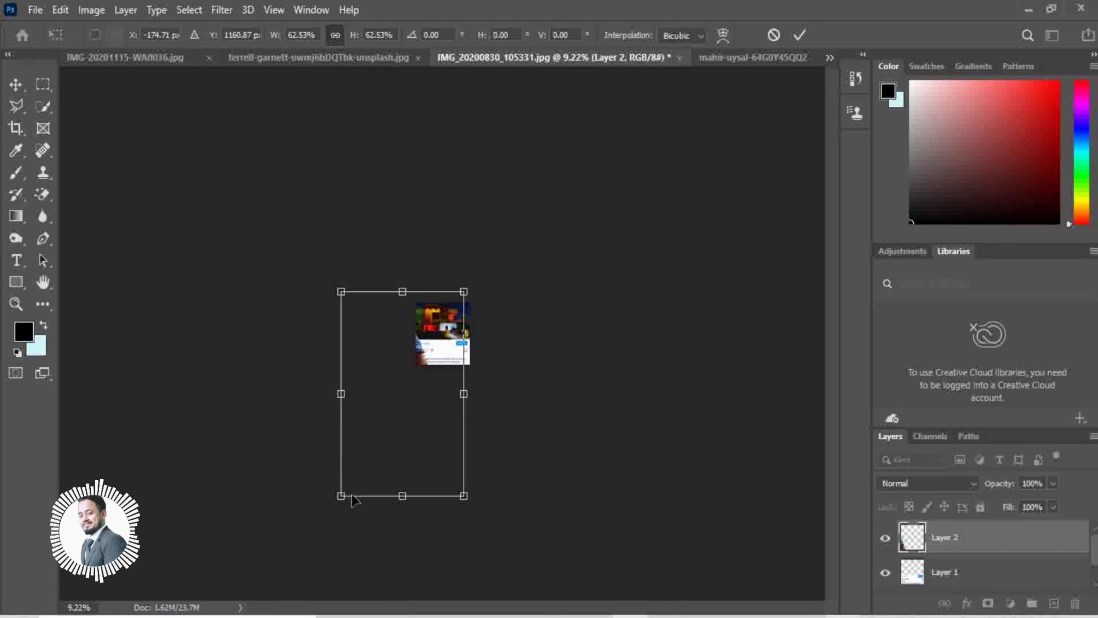
left_click_drag(340, 495, 414, 373)
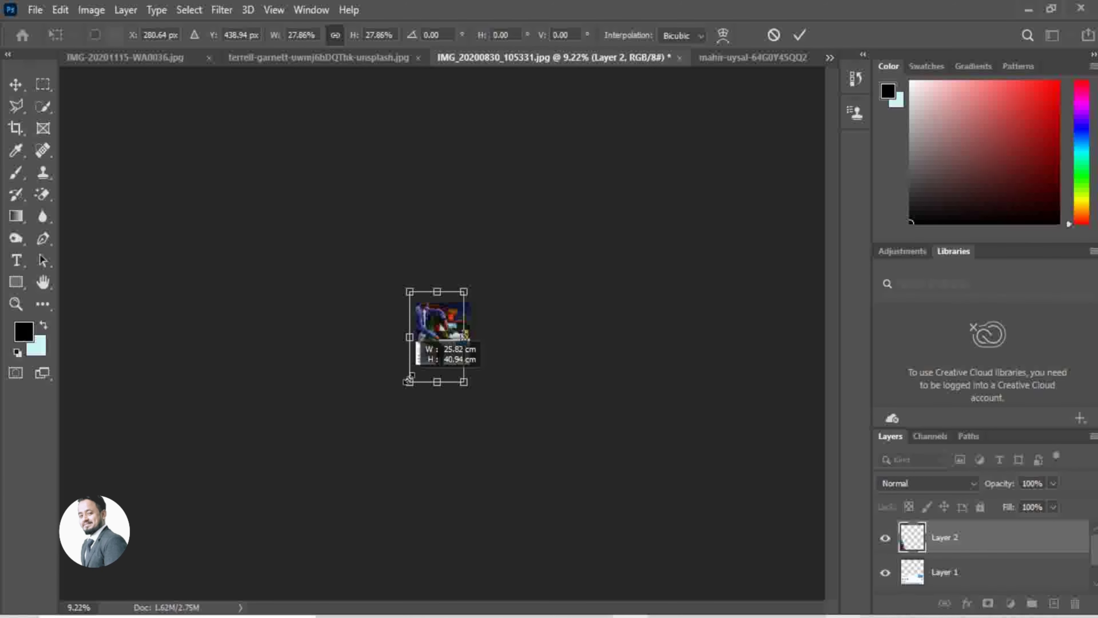
scroll(438, 357, "up", 5)
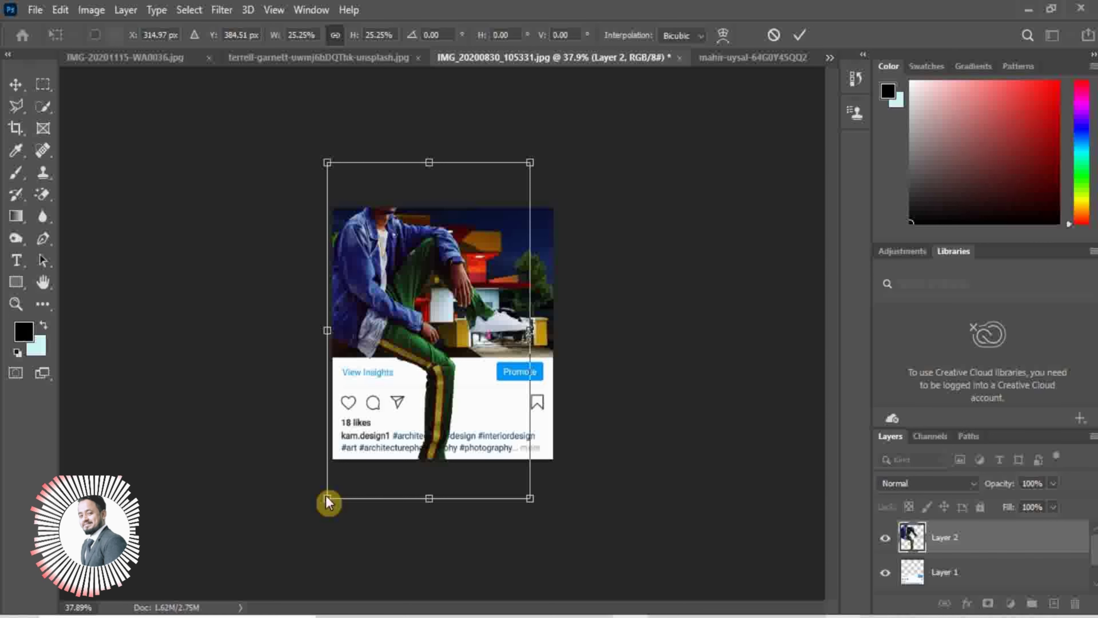
left_click_drag(327, 502, 374, 421)
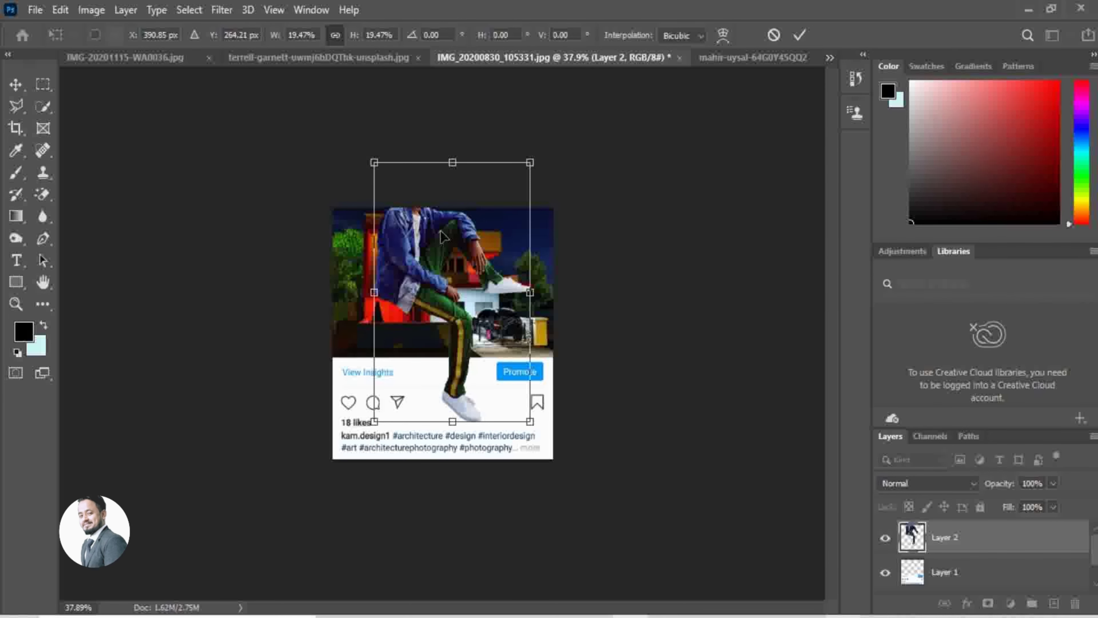
Step: Move the man down and right onto the photo's bottom edge and commit
left_click_drag(436, 256, 431, 314)
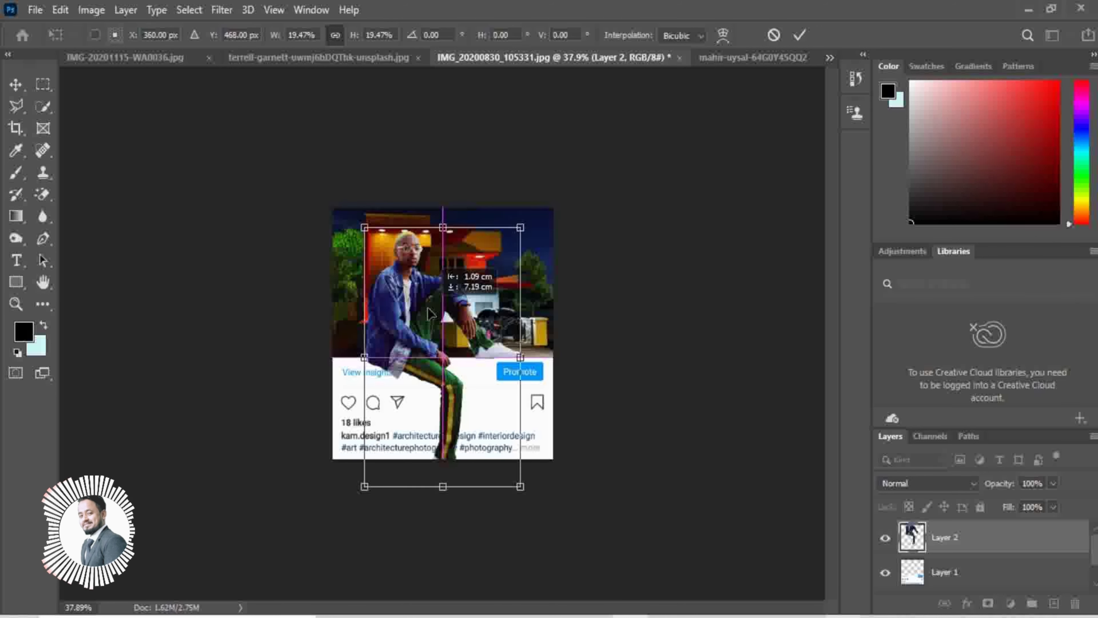
left_click_drag(431, 308, 450, 308)
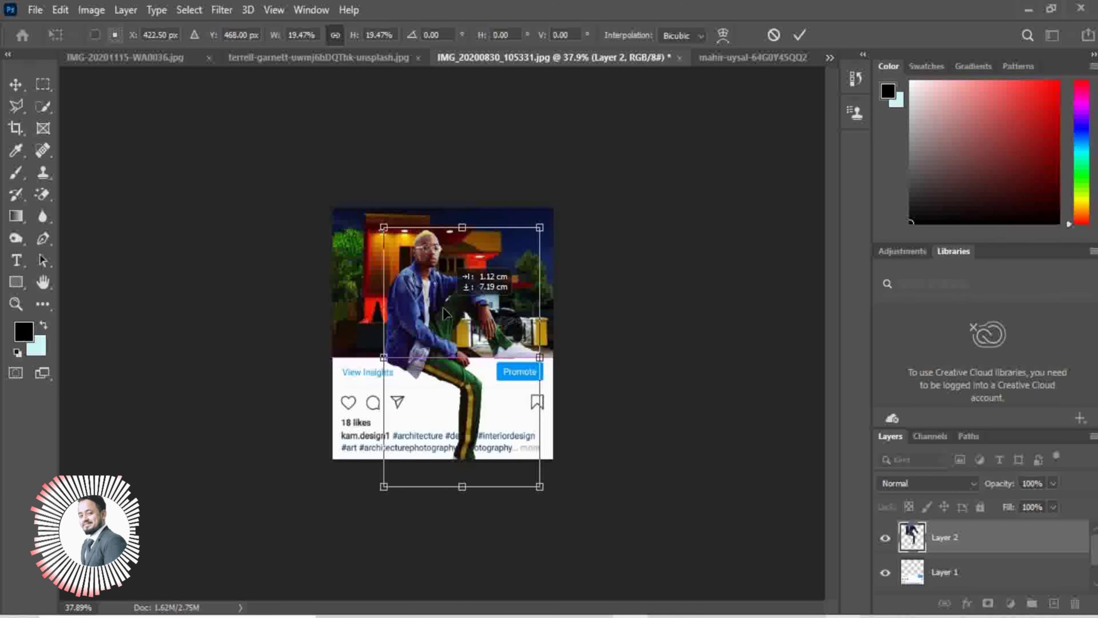
scroll(454, 441, "up", 2)
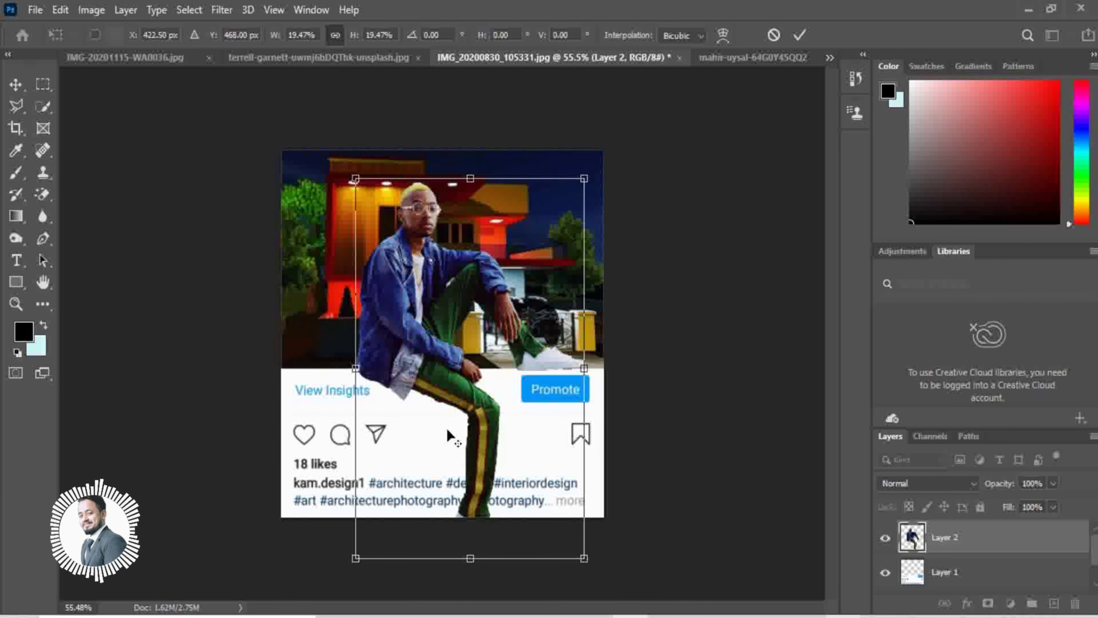
scroll(447, 428, "up", 1)
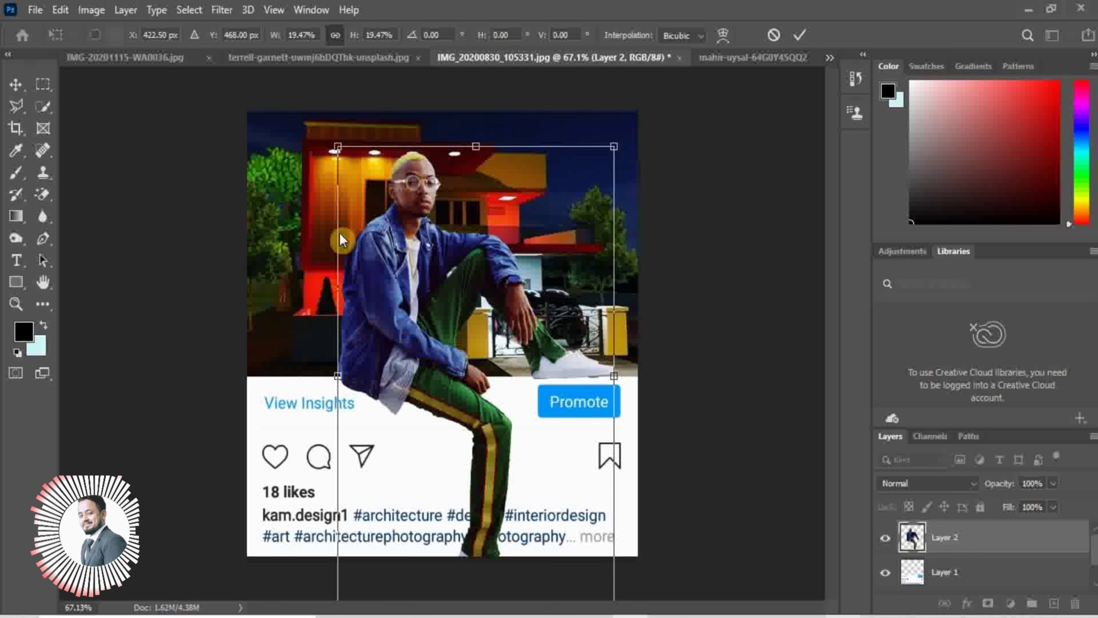
left_click(15, 85)
Step: Enable Auto-Select and scale the man to about 78%, raising him about 33 px
left_click(145, 179)
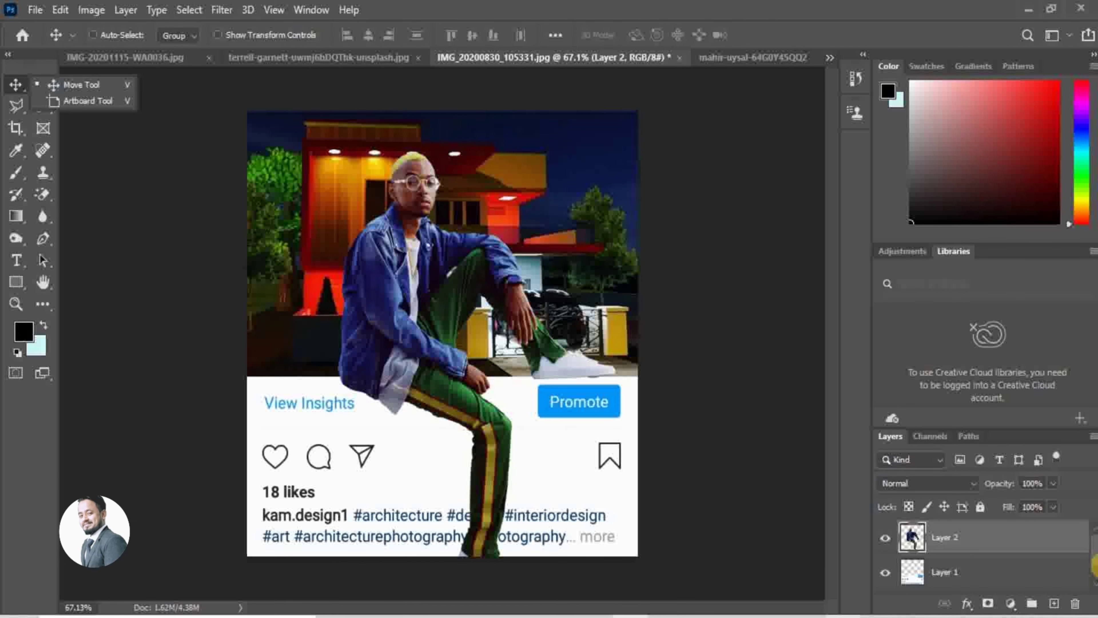
left_click(385, 286)
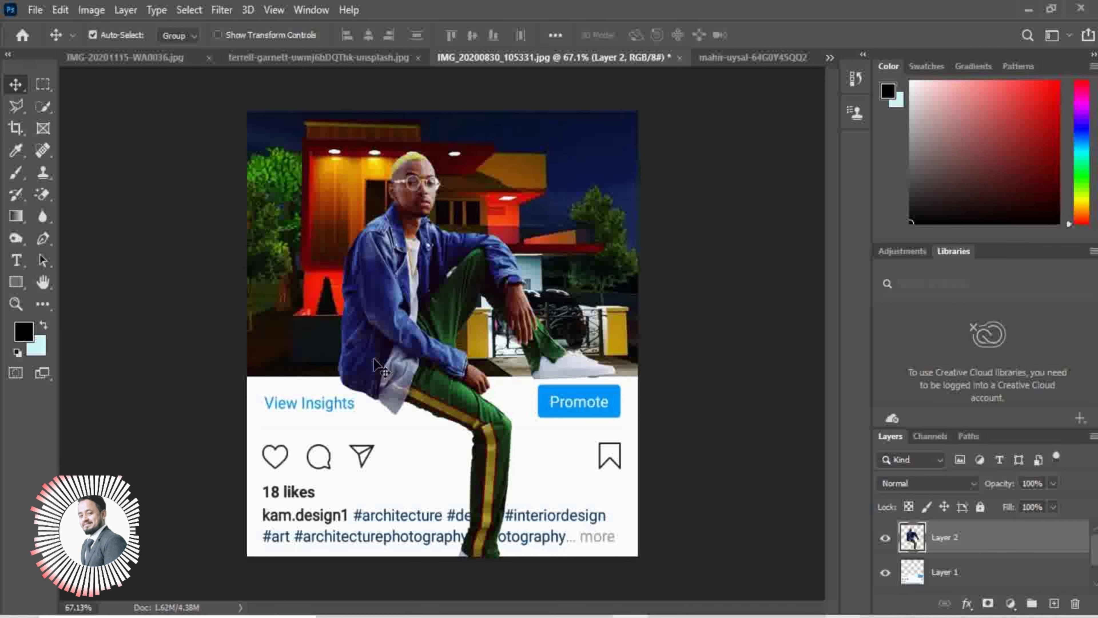
key("ctrl+t")
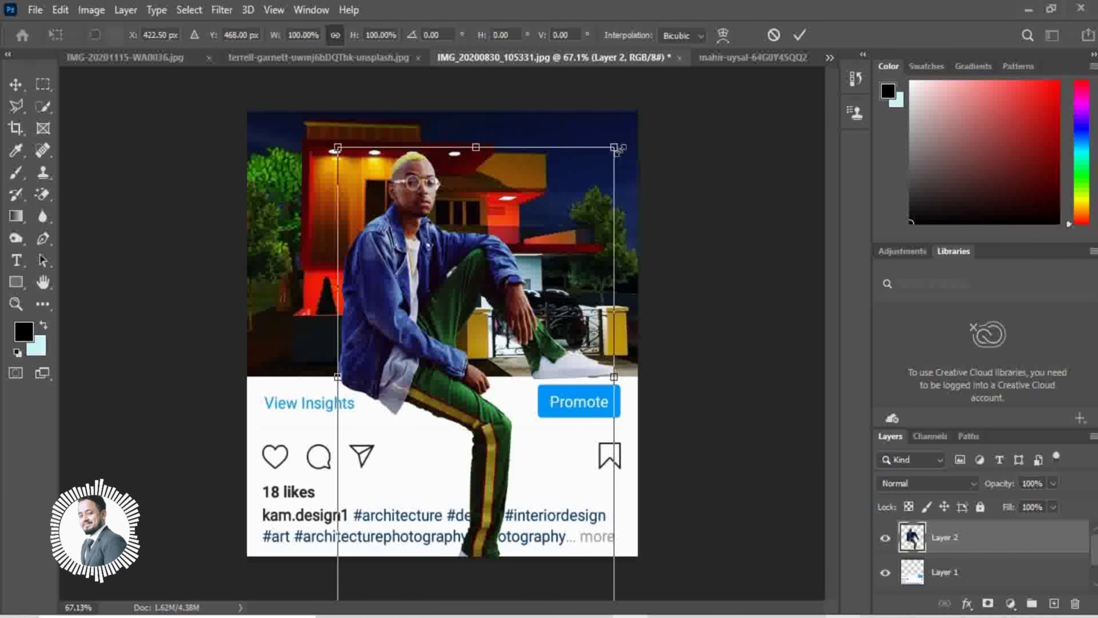
left_click_drag(615, 147, 560, 193)
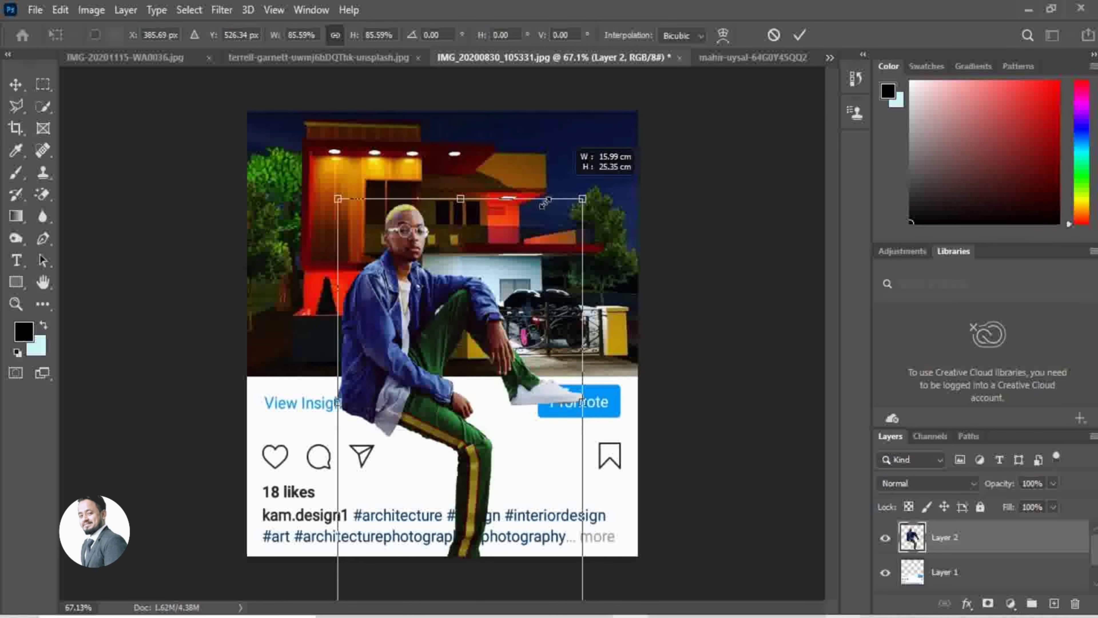
mouse_move(375, 327)
left_mouse_down()
mouse_move(375, 373)
mouse_move(379, 327)
left_mouse_up()
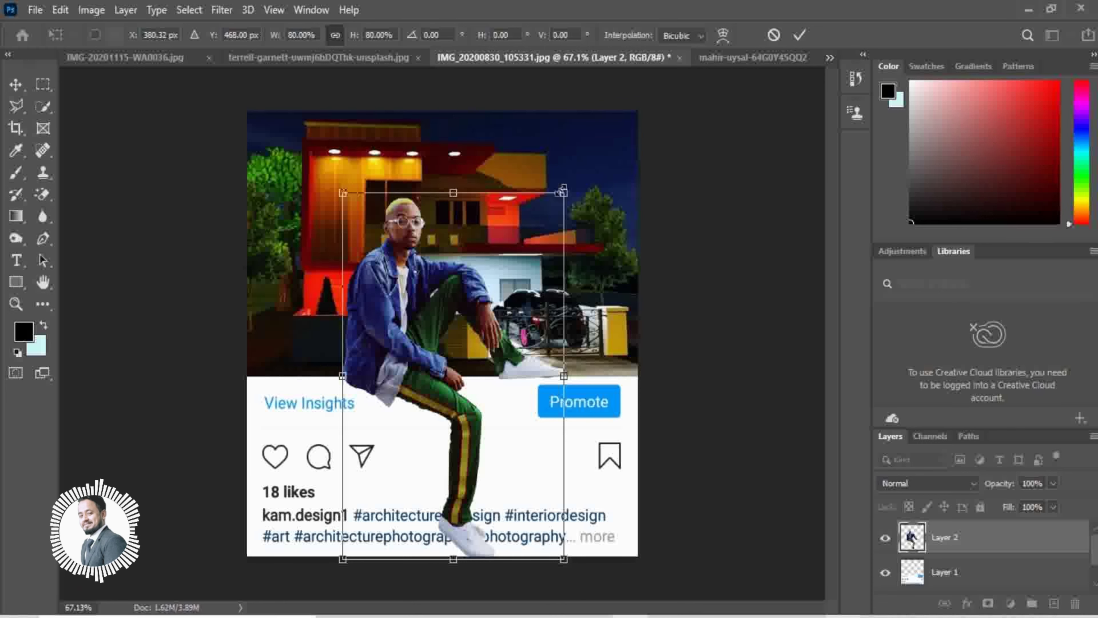
left_click_drag(564, 193, 557, 205)
left_click_drag(472, 341, 470, 334)
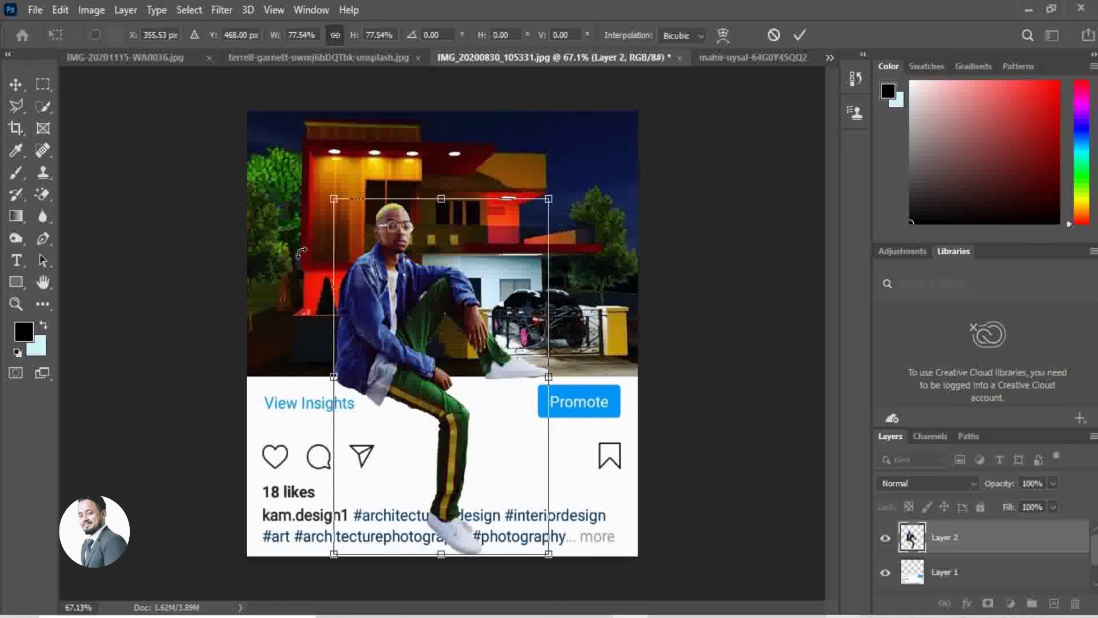
Step: Nudge the man left with the arrow keys and apply the transform
key("shift+Left")
key("shift+Left")
key("shift+Left")
key("Left")
key("Left")
key("Left")
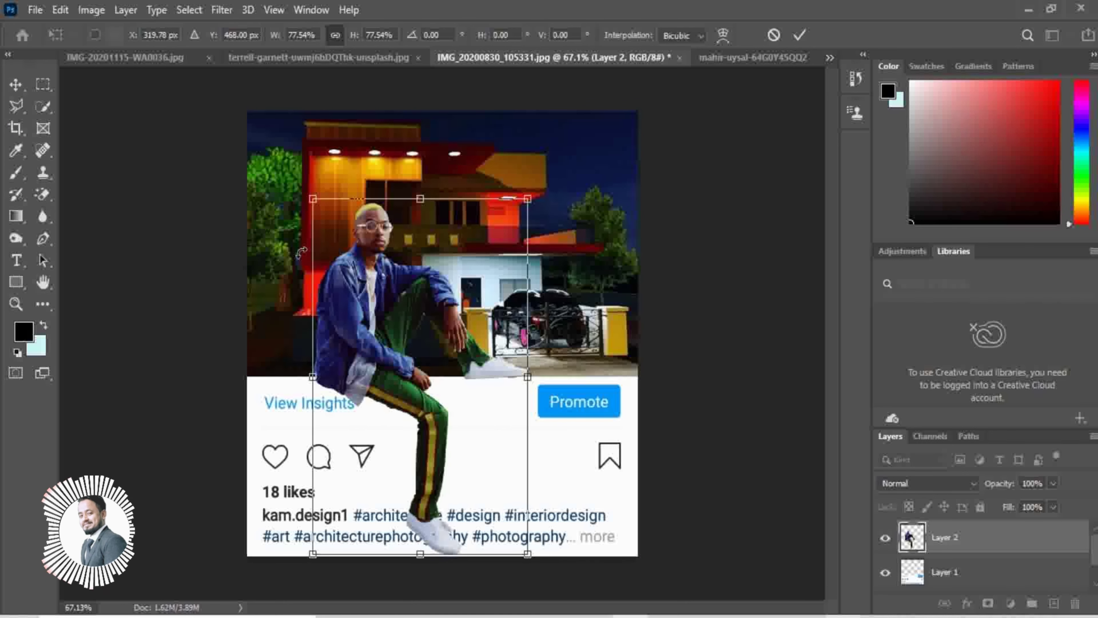
key("Left")
key("Left")
key("Left")
key("Left")
key("Left")
key("Left")
key("Left")
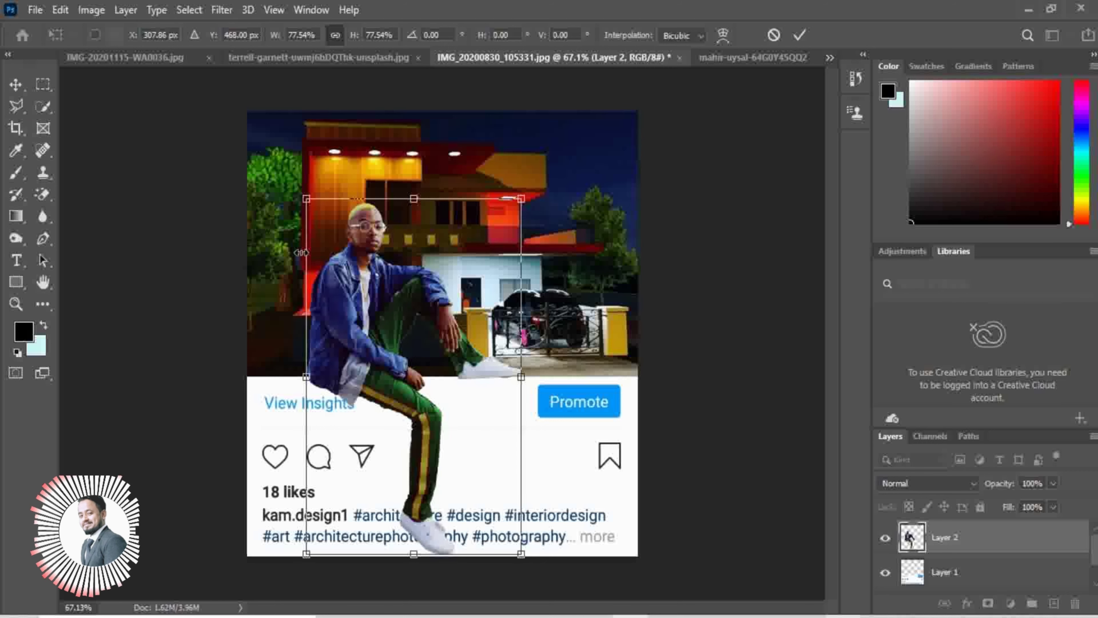
key("Left")
key("Left")
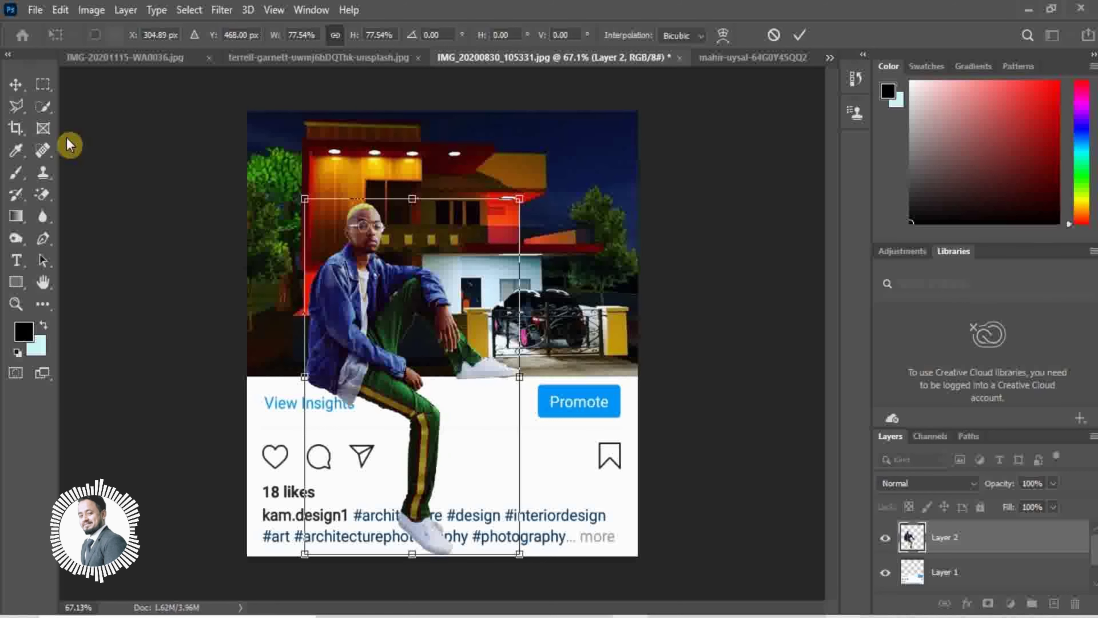
left_click(14, 87)
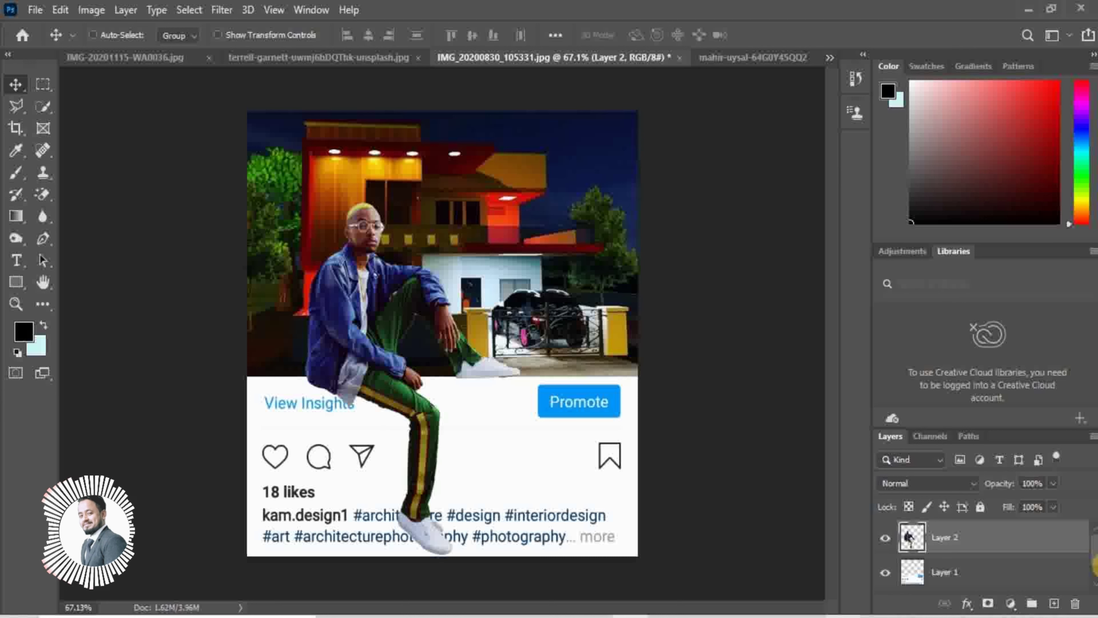
Step: Hide the house mockup's Background layer and switch to the mahir-uysal sunset photo
scroll(994, 558, "down", 1)
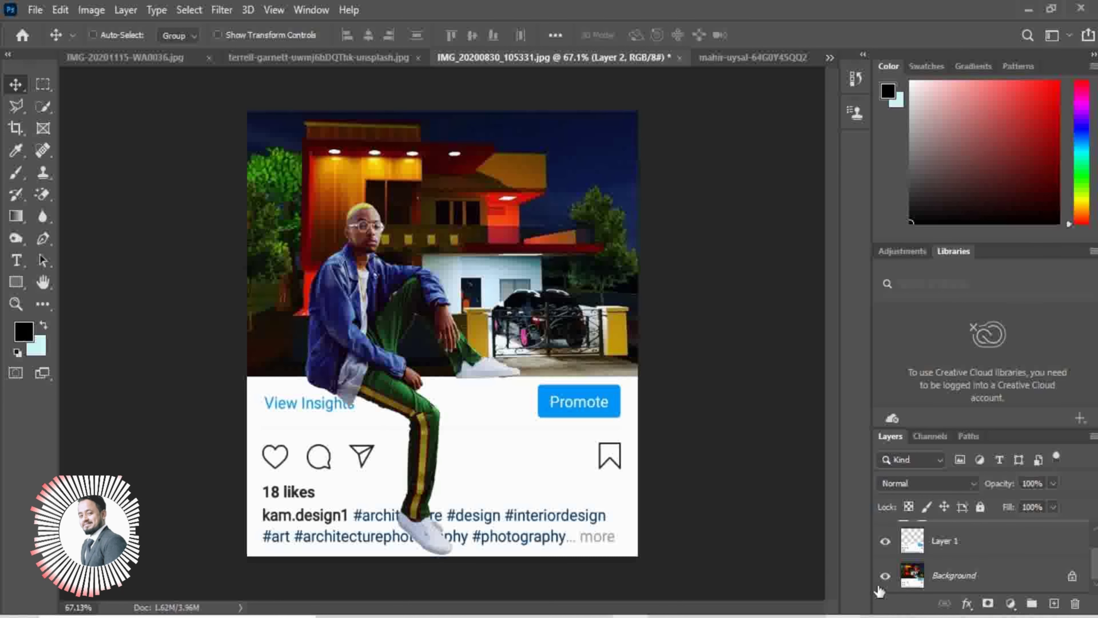
left_click(885, 576)
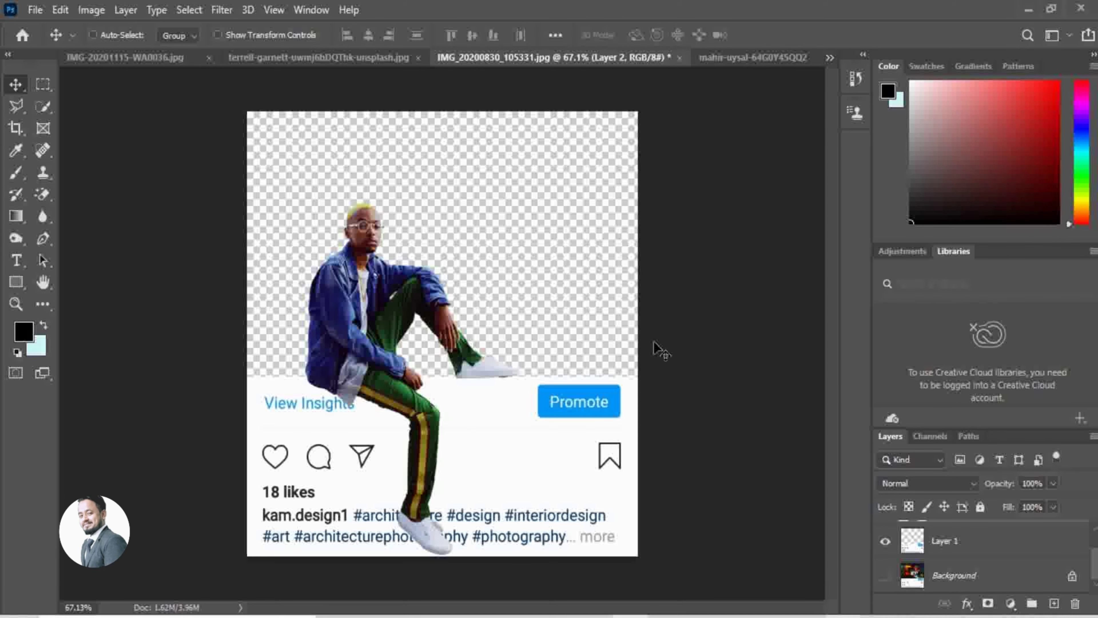
left_click(762, 58)
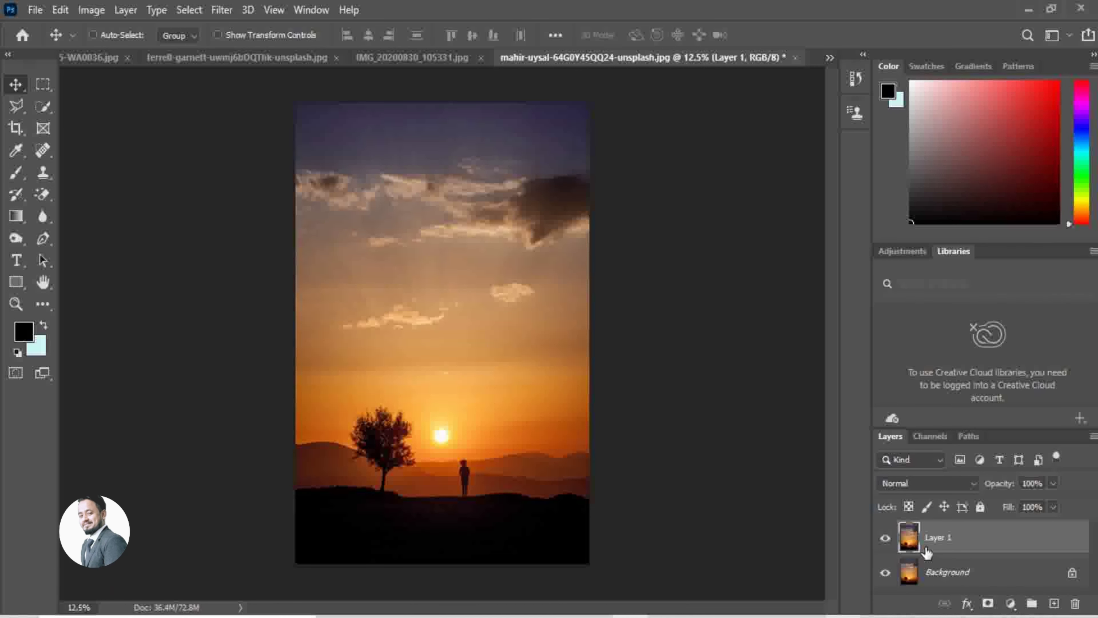
Step: Delete the sunset's extra Layer 1 and drag the sunset into the house mockup
mouse_move(947, 539)
left_mouse_down()
mouse_move(1086, 596)
mouse_move(1076, 604)
left_mouse_up()
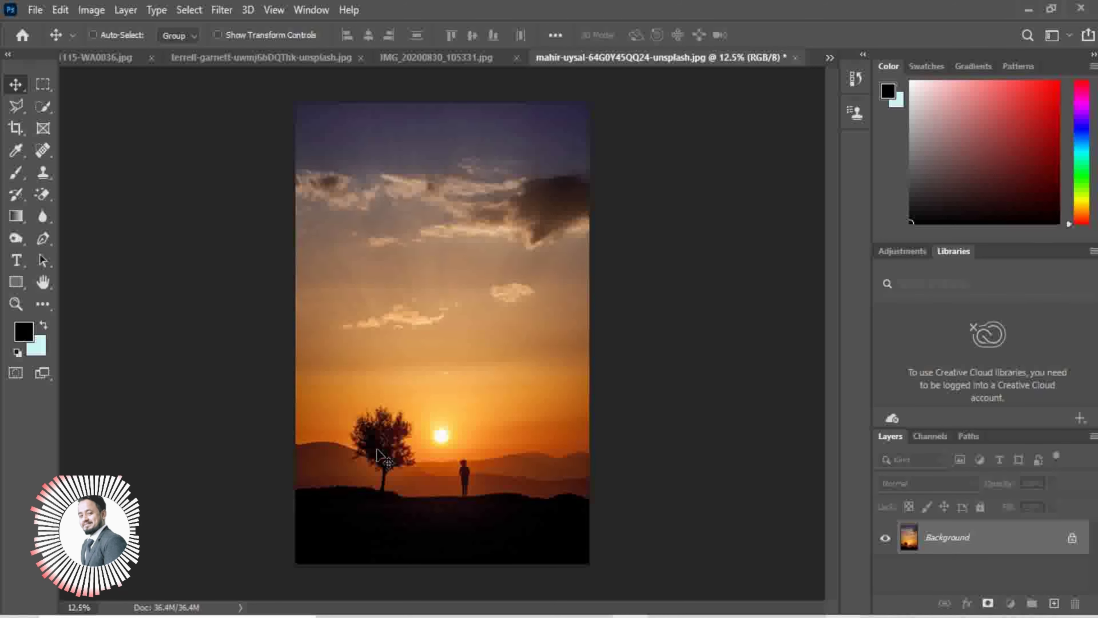
left_click_drag(408, 241, 265, 27)
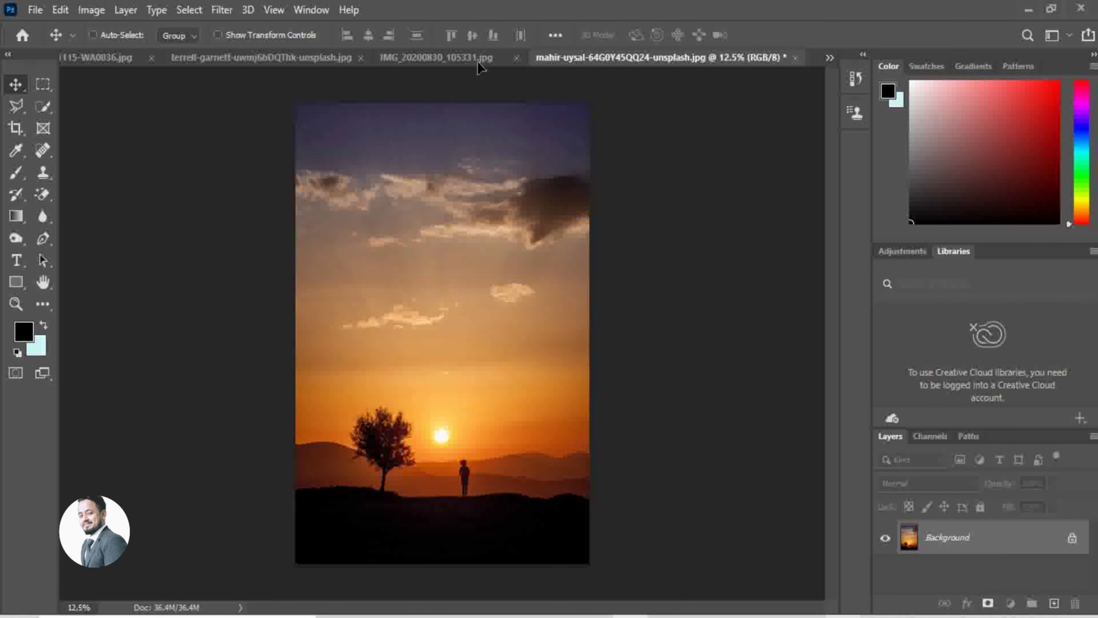
left_click_drag(626, 57, 352, 172)
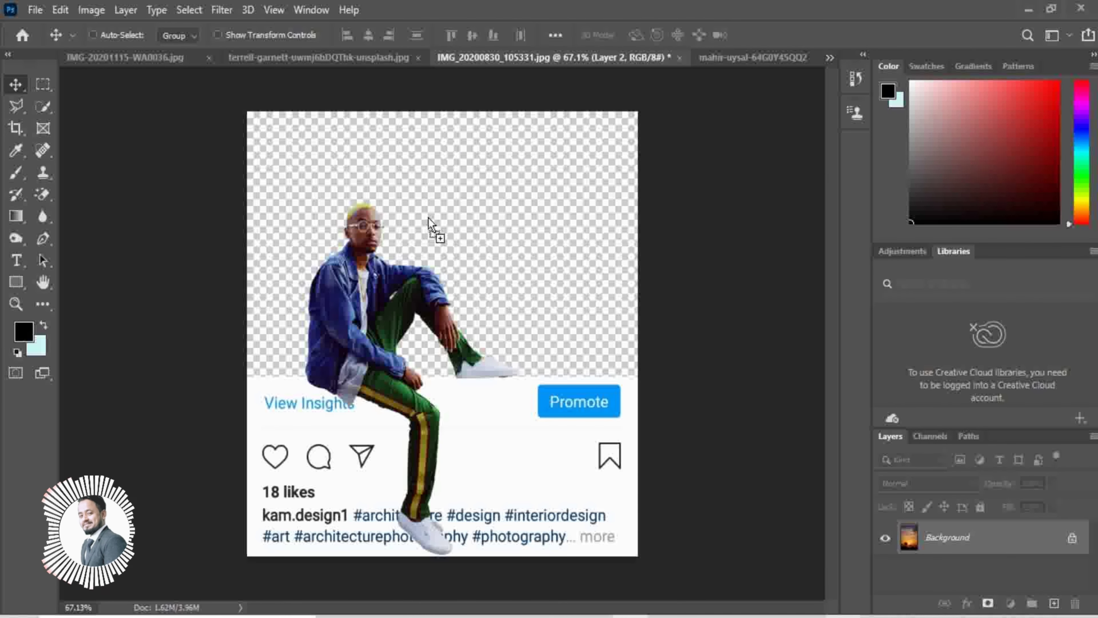
left_click_drag(428, 217, 428, 217)
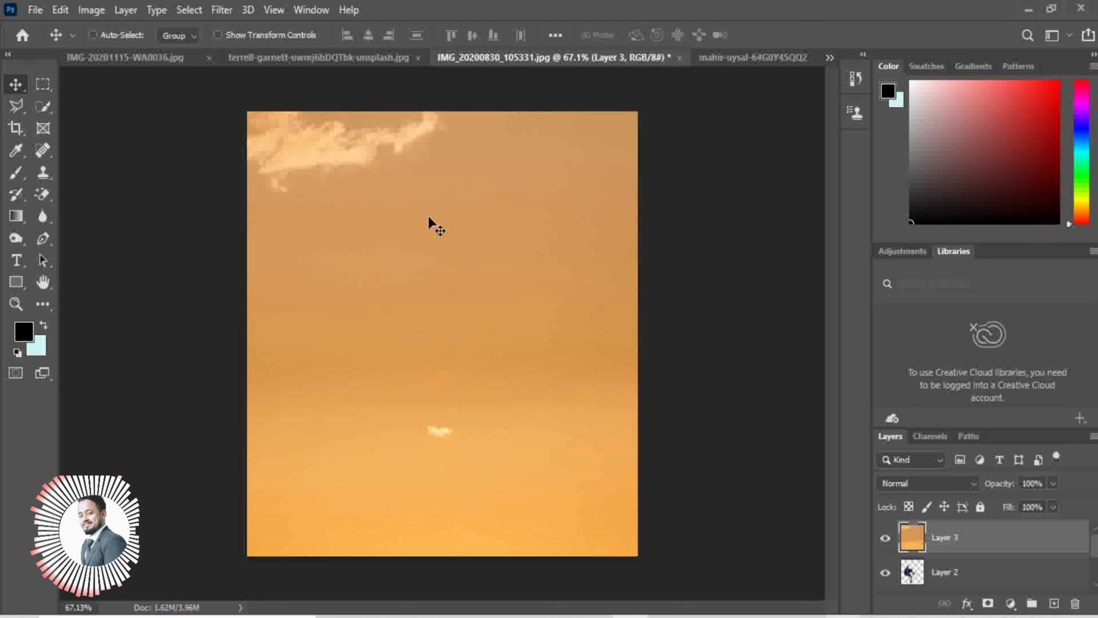
Step: Place the sunset's Layer 3 beneath the seated man's Layer 2
key("ctrl+minus")
key("ctrl+minus")
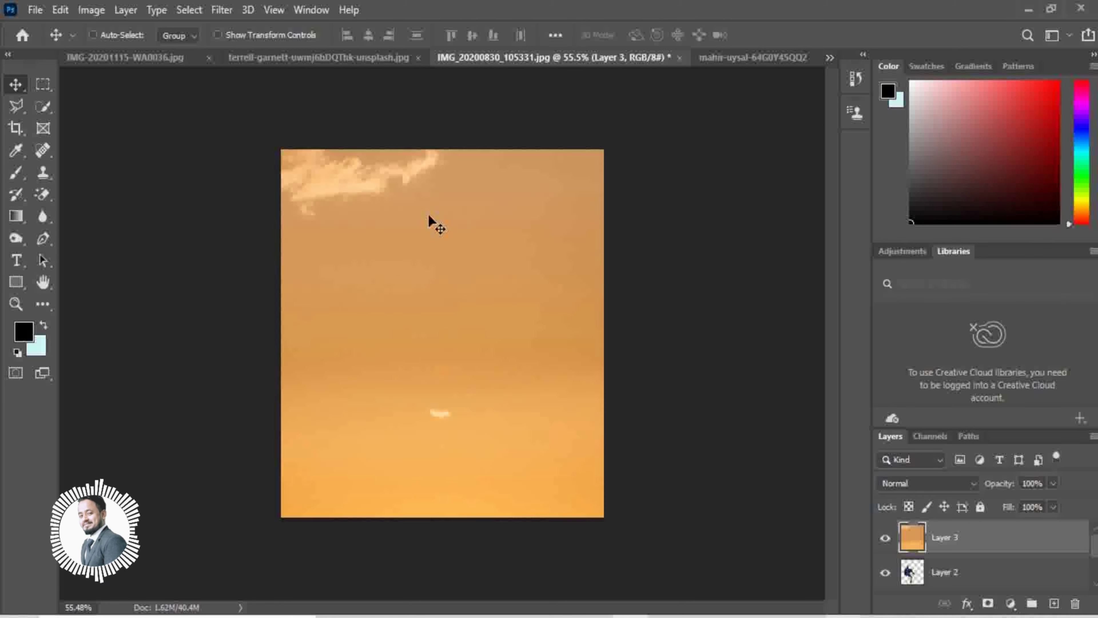
scroll(433, 220, "down", 1)
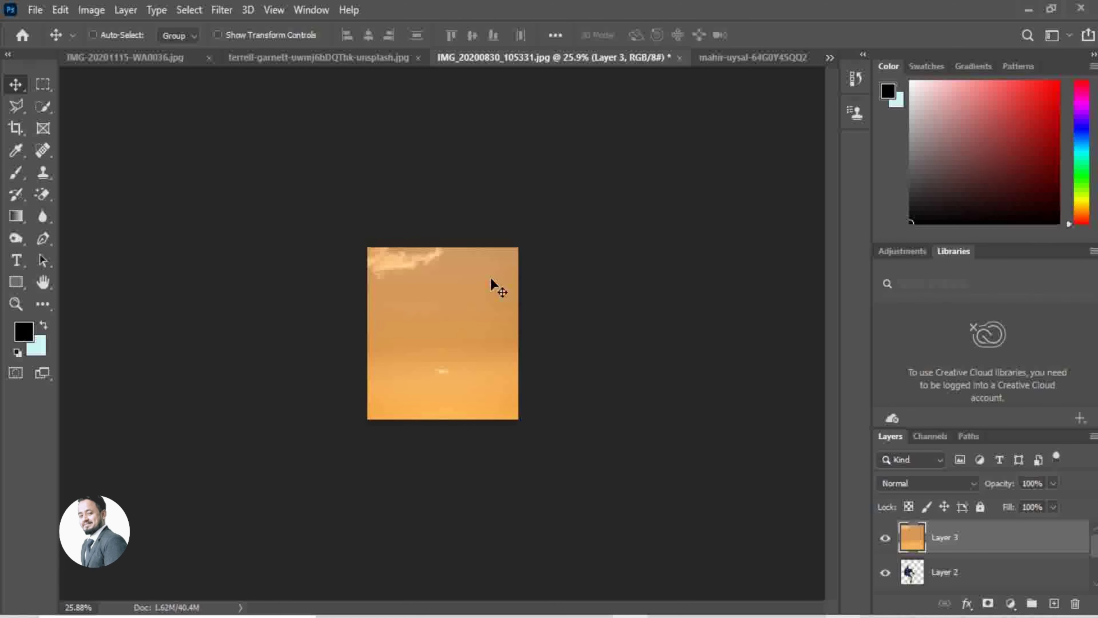
scroll(1060, 556, "down", 1)
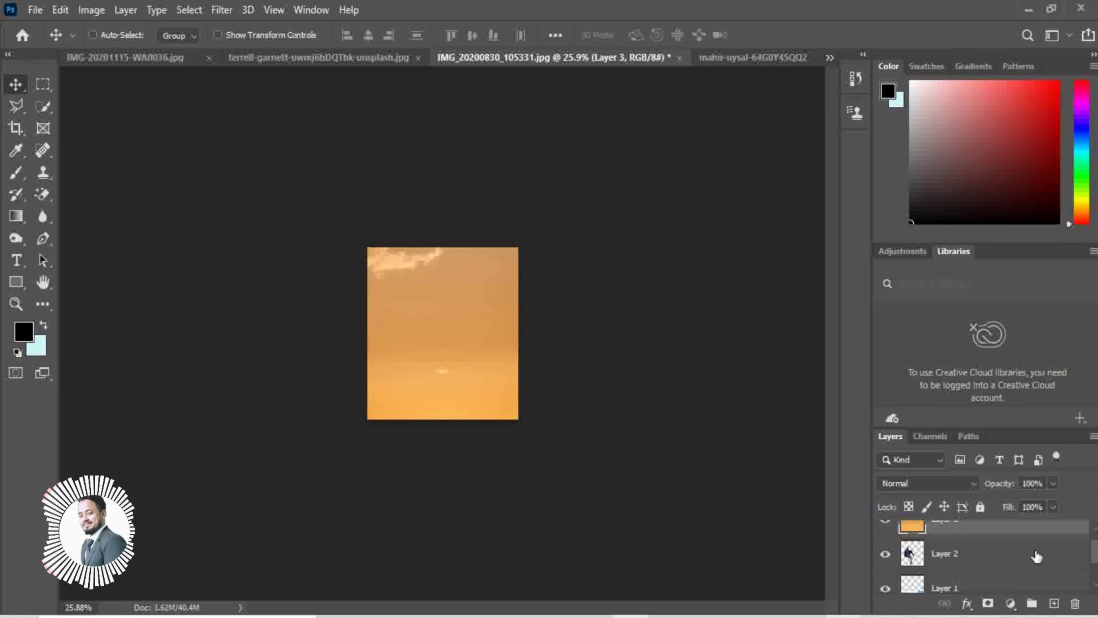
left_click_drag(976, 535, 973, 558)
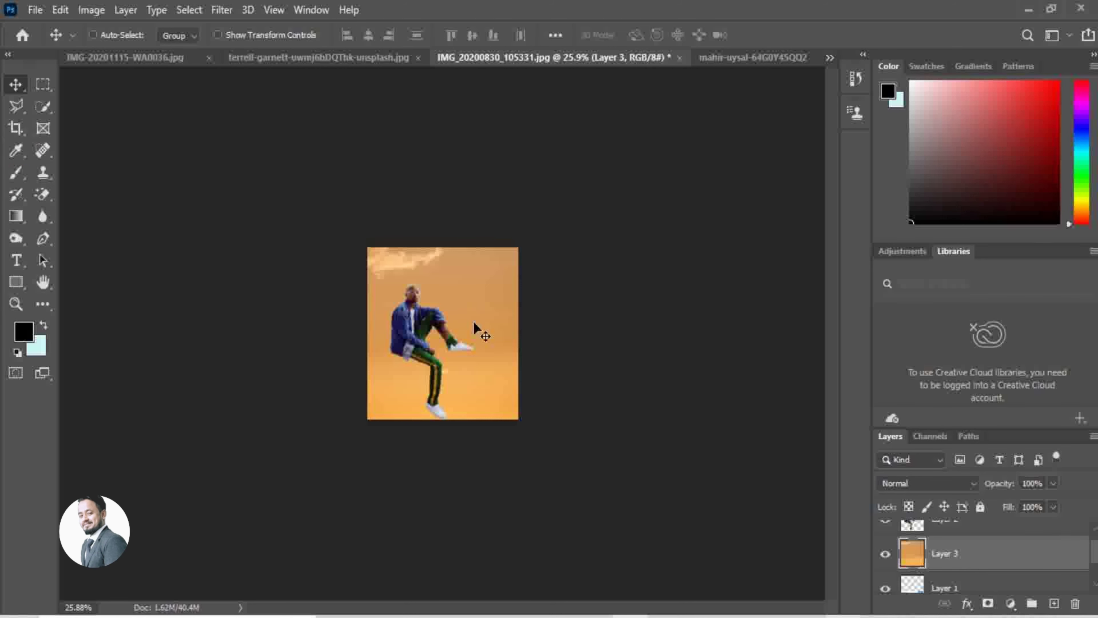
Step: Scale the sunset Layer 3 down to about 24% and move it up to the post's top edge
key("ctrl")
key("ctrl+t")
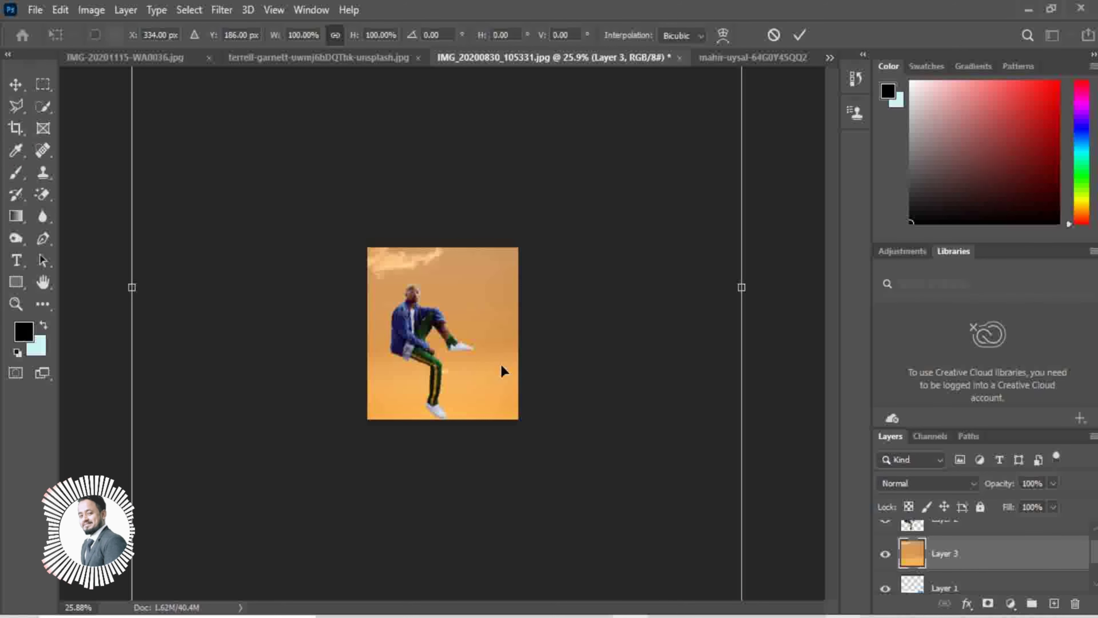
scroll(501, 364, "down", 2, "alt")
scroll(498, 351, "down", 1, "alt")
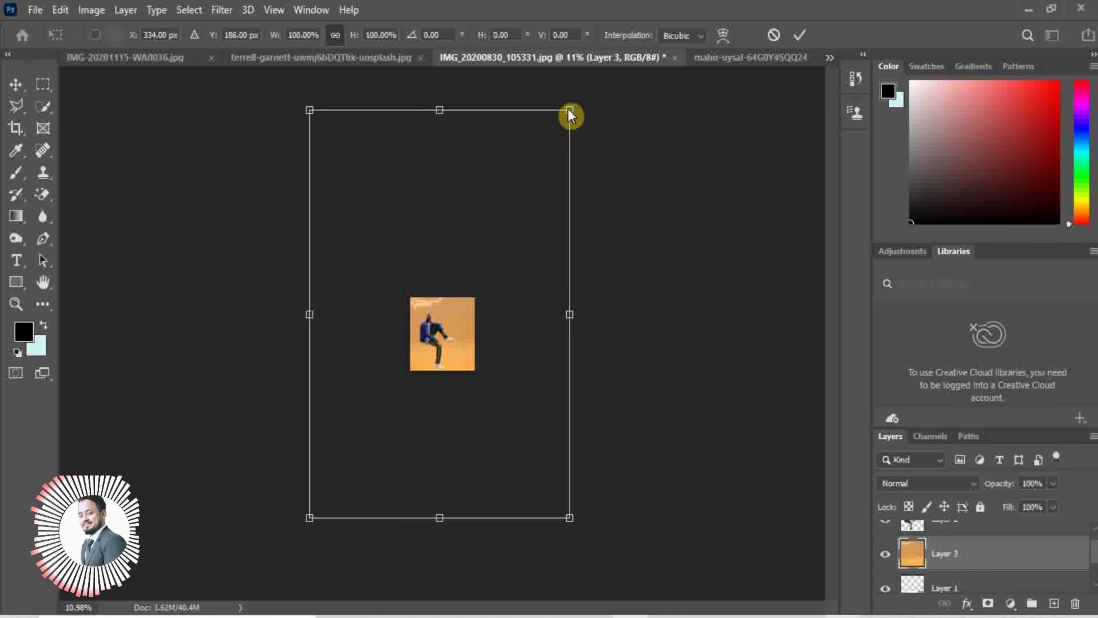
mouse_move(568, 110)
left_mouse_down()
mouse_move(493, 247)
mouse_move(480, 293)
left_mouse_up()
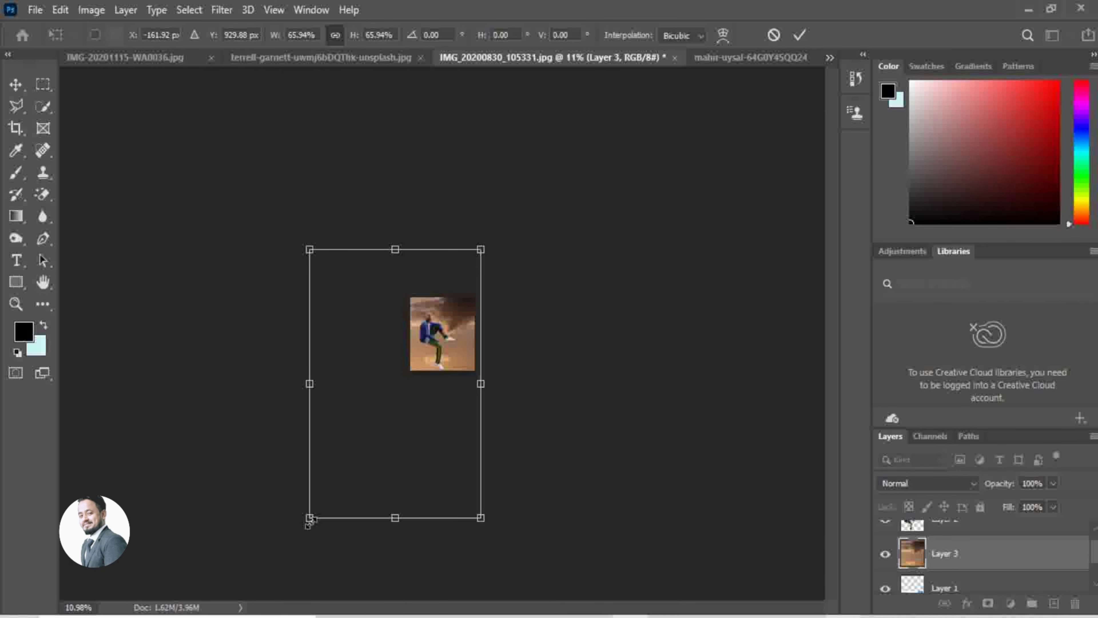
left_click_drag(309, 517, 420, 344)
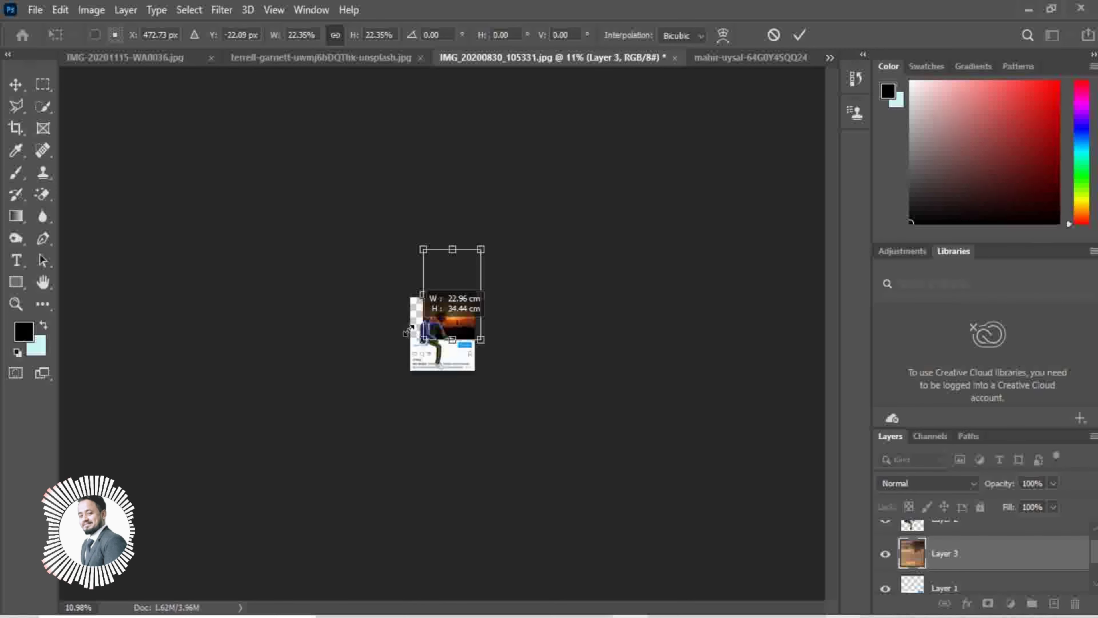
key("ctrl+plus")
key("ctrl+plus")
key("ctrl+plus")
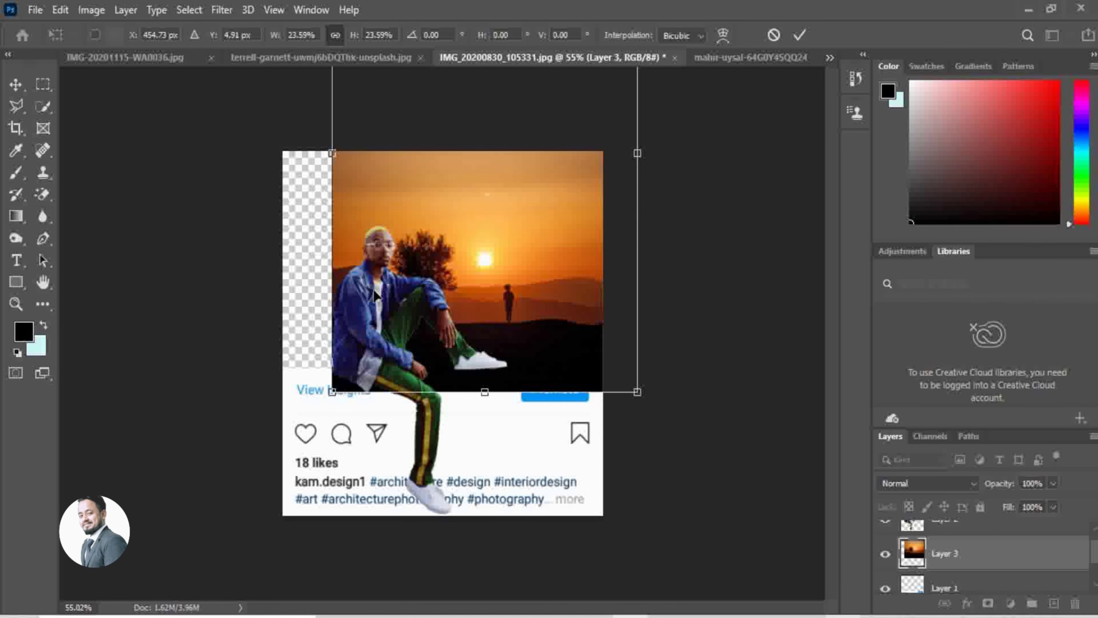
key("Return")
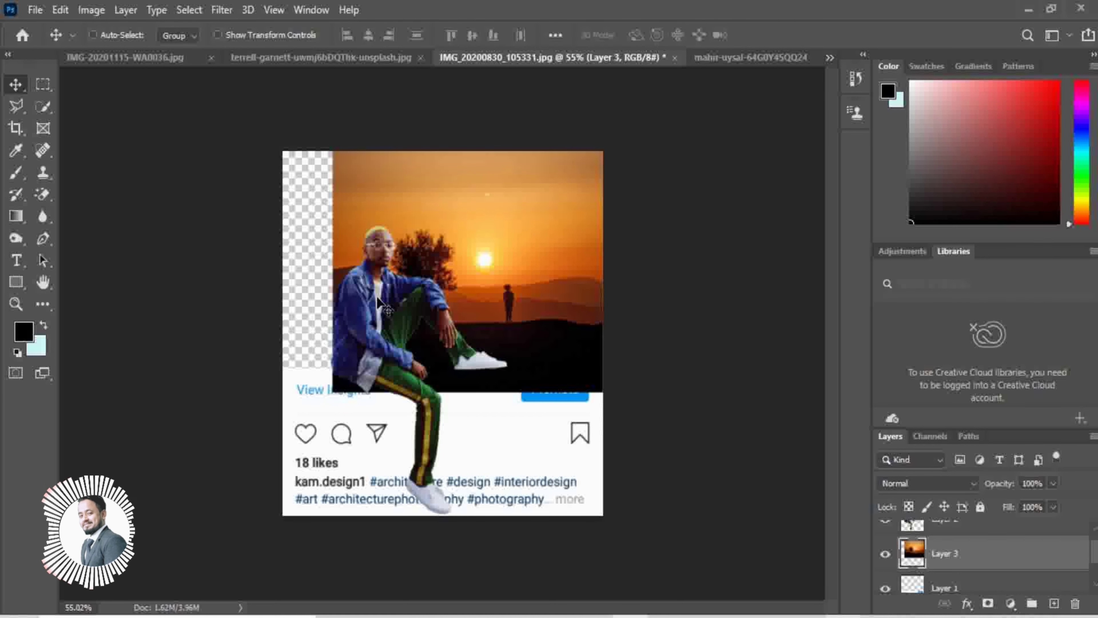
mouse_move(391, 221)
left_mouse_down()
mouse_move(385, 243)
mouse_move(388, 226)
left_mouse_up()
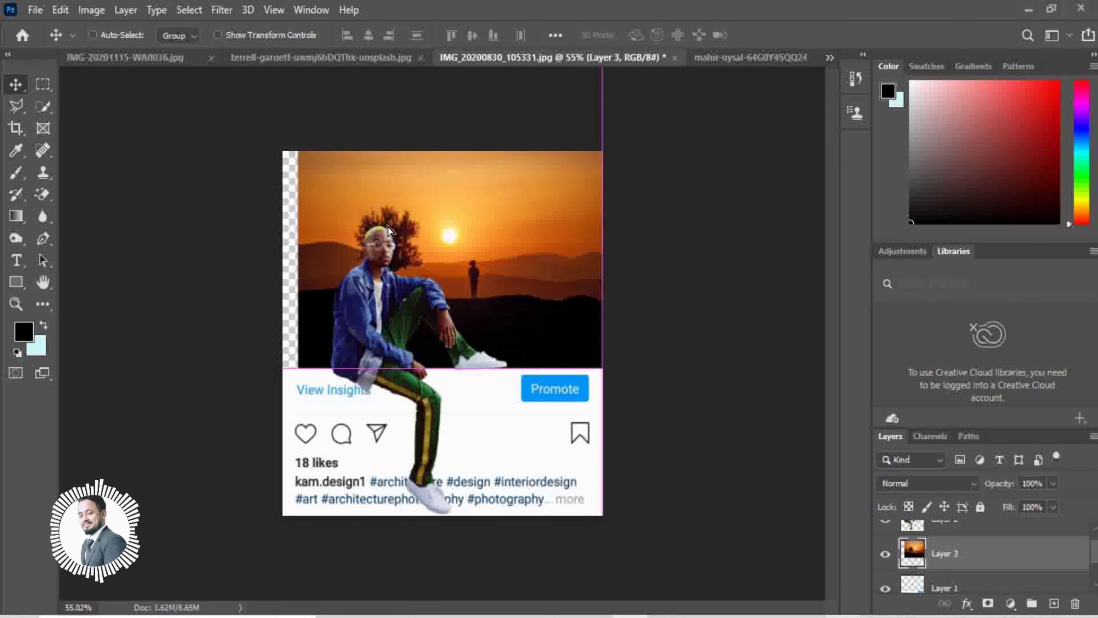
Step: Enlarge the sunset photo to 106.38% and align its bottom with the View Insights row
key("ctrl+t")
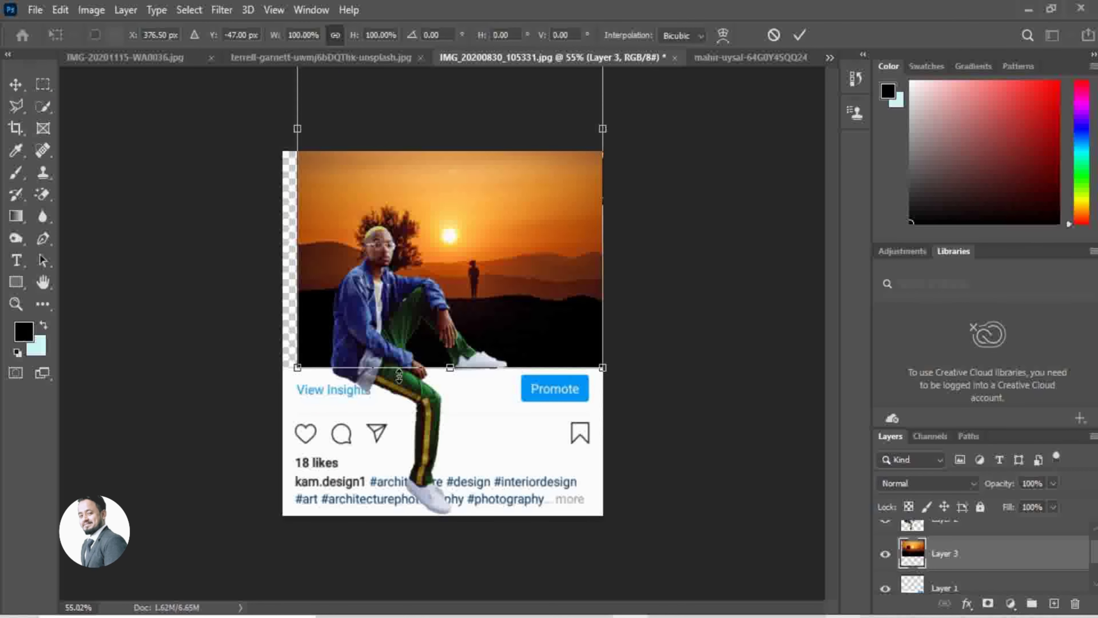
left_click_drag(289, 368, 247, 375)
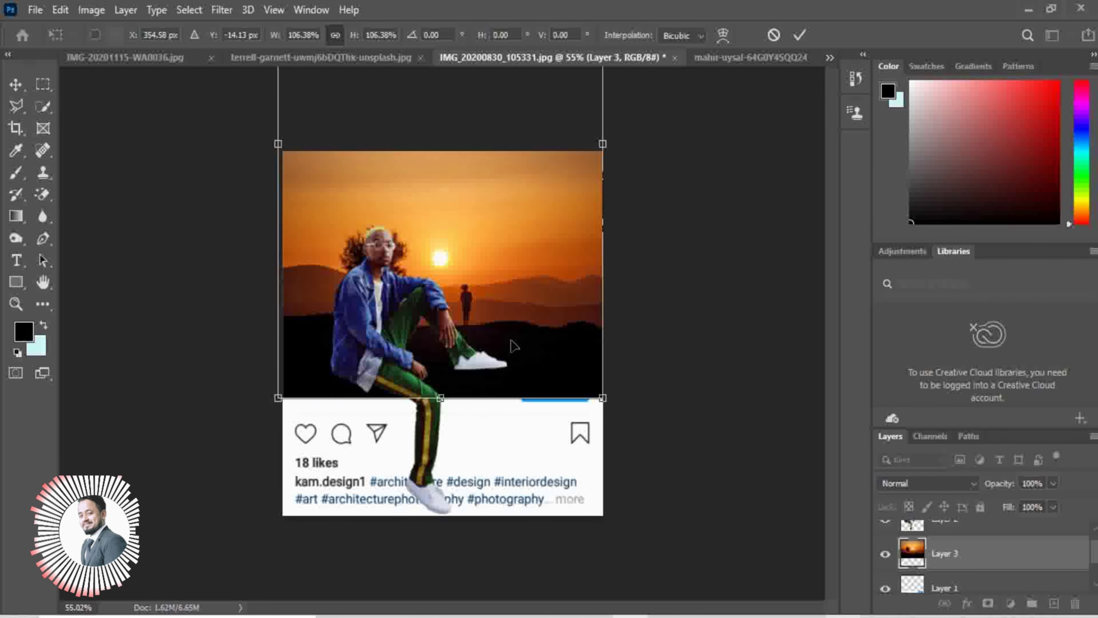
left_click_drag(514, 346, 514, 305)
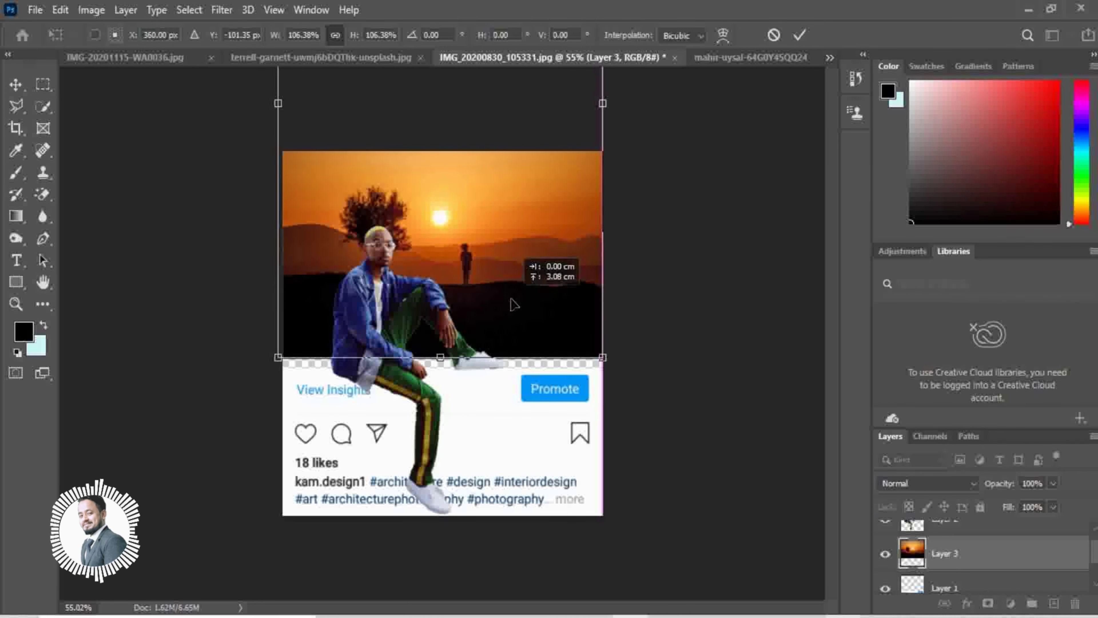
left_click_drag(514, 305, 516, 315)
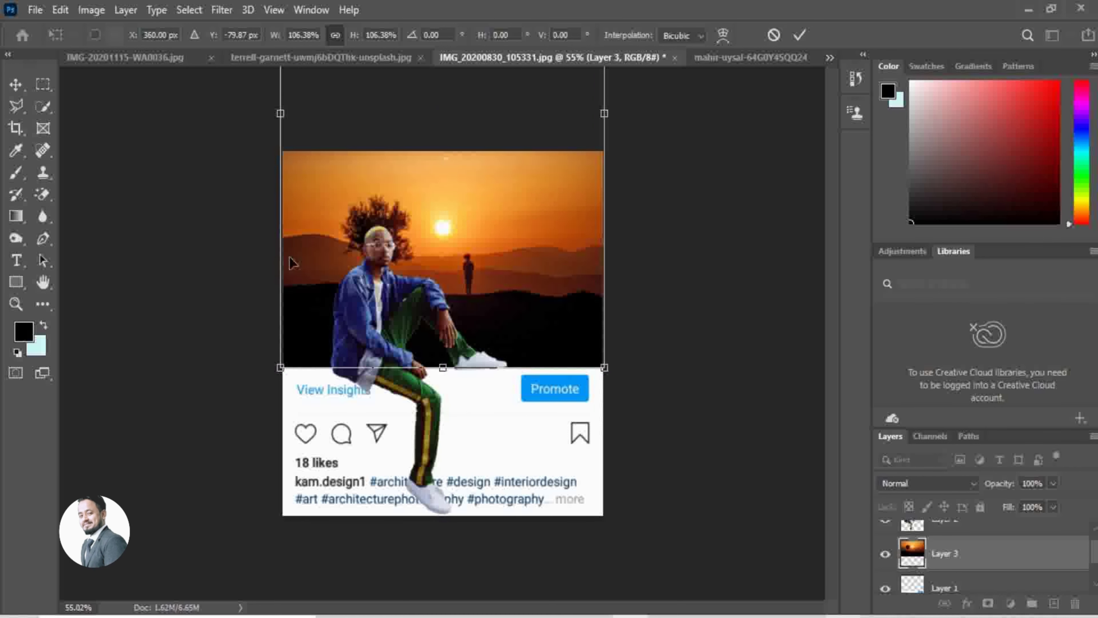
left_click(16, 85)
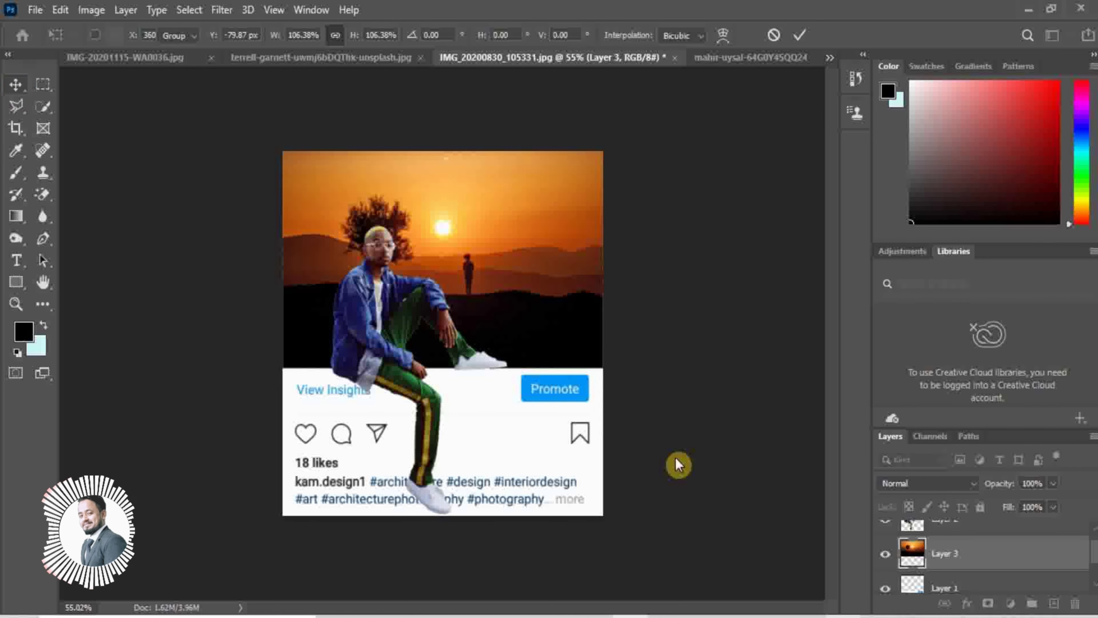
left_click(678, 465)
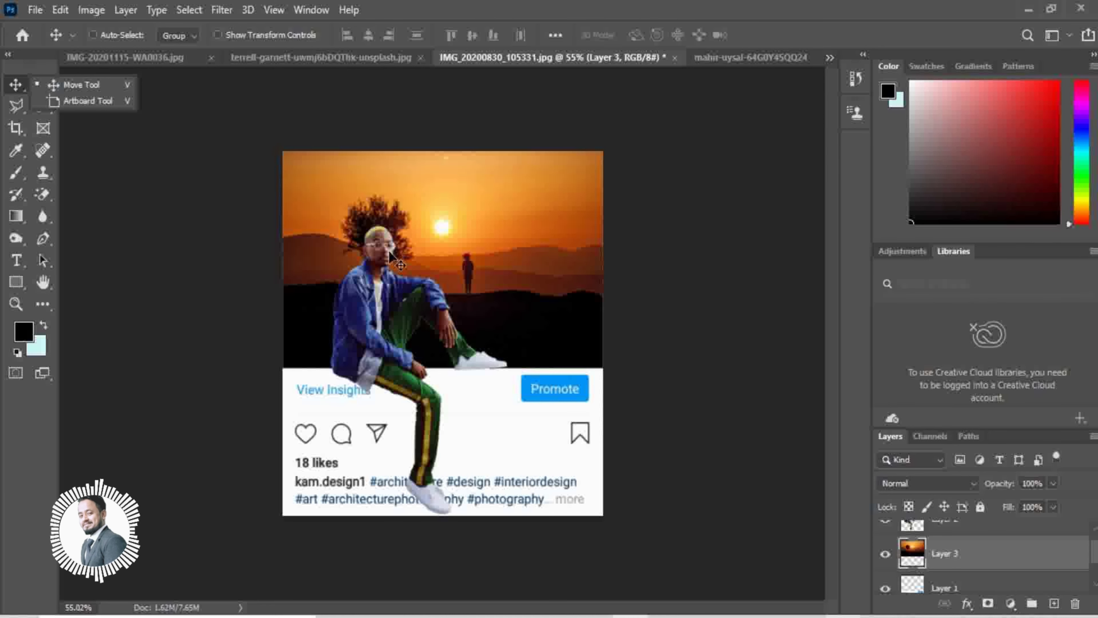
Step: Add a Curves layer with white from the sun, grey from the landscape, and black from the foreground
left_click(1012, 603)
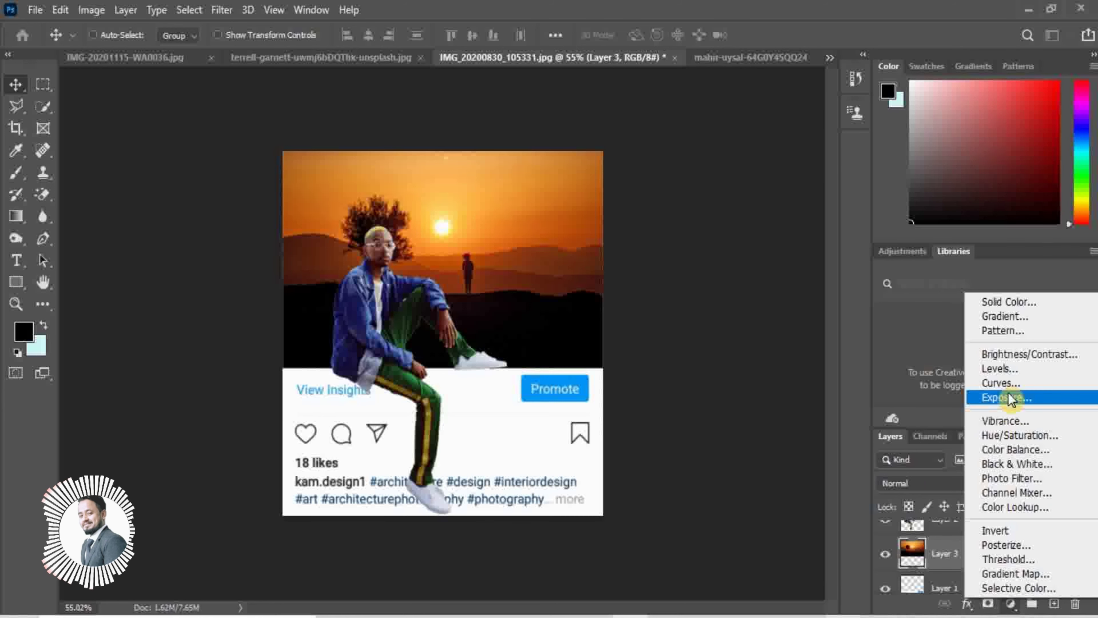
left_click(1005, 381)
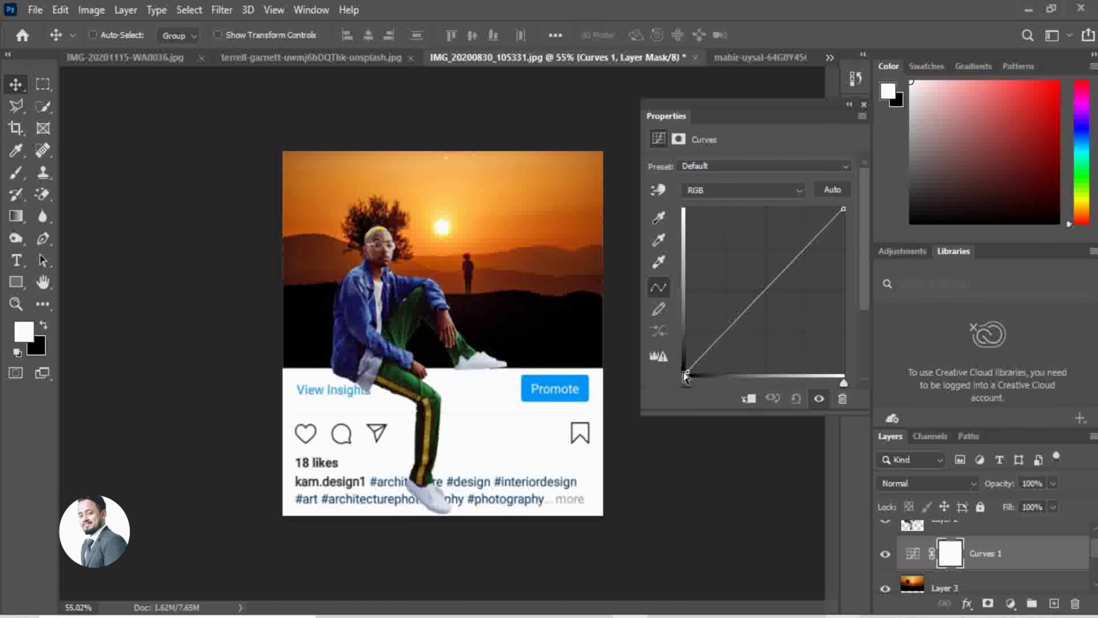
left_click(657, 264)
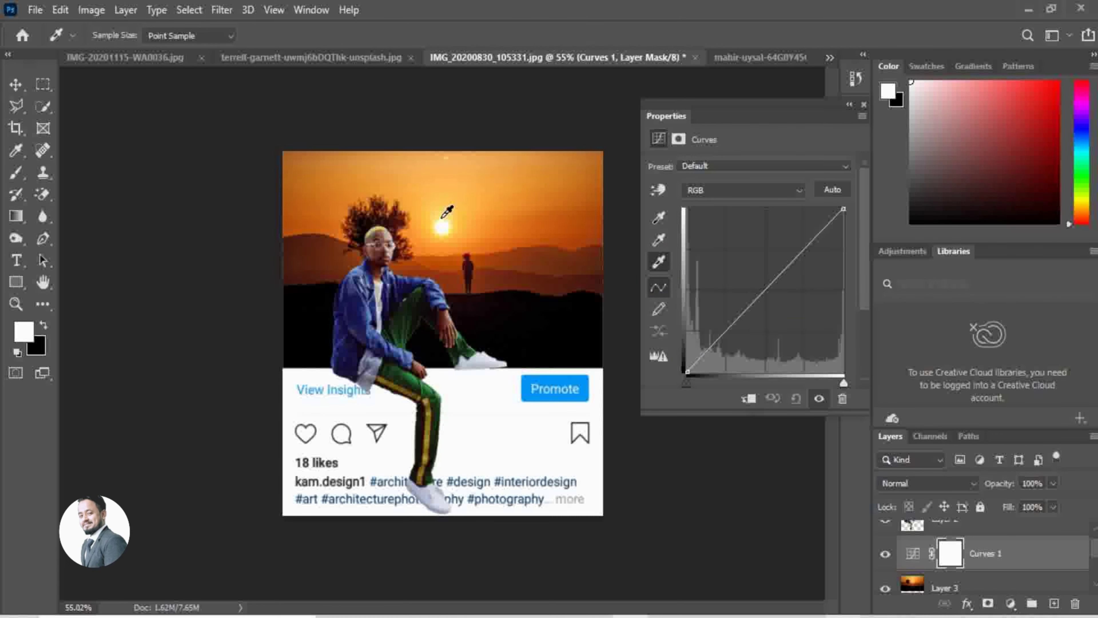
left_click(441, 217)
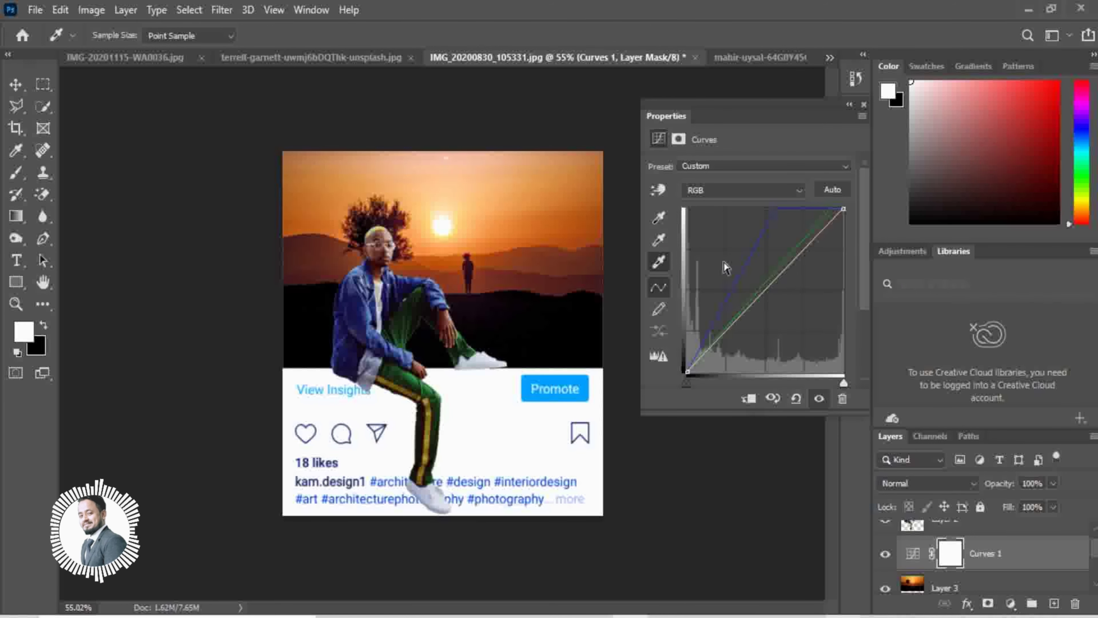
left_click(661, 244)
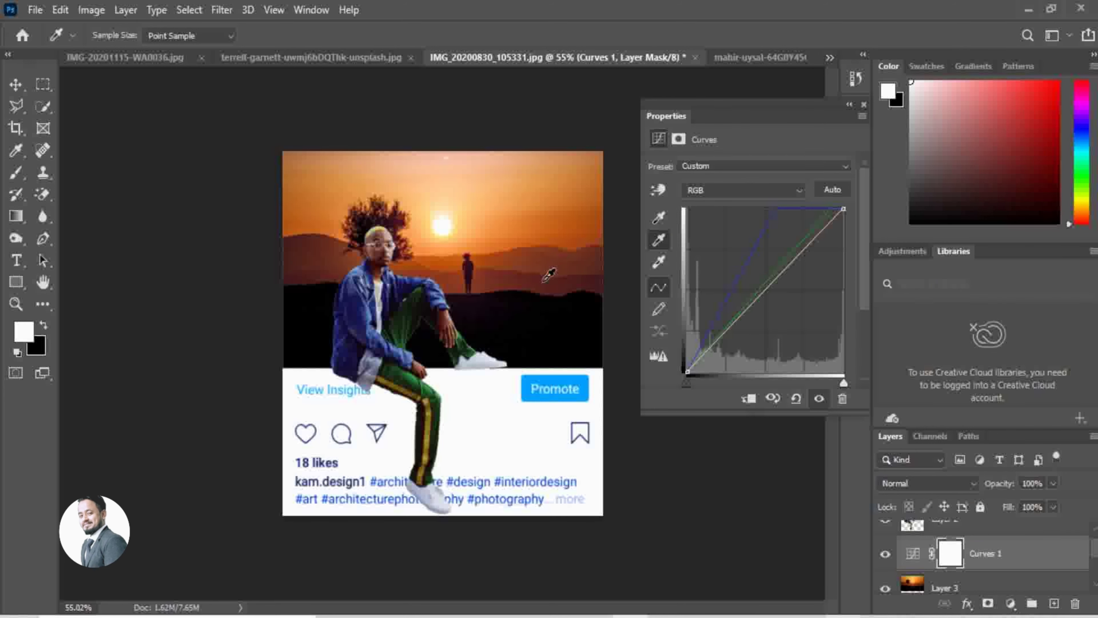
left_click(544, 261)
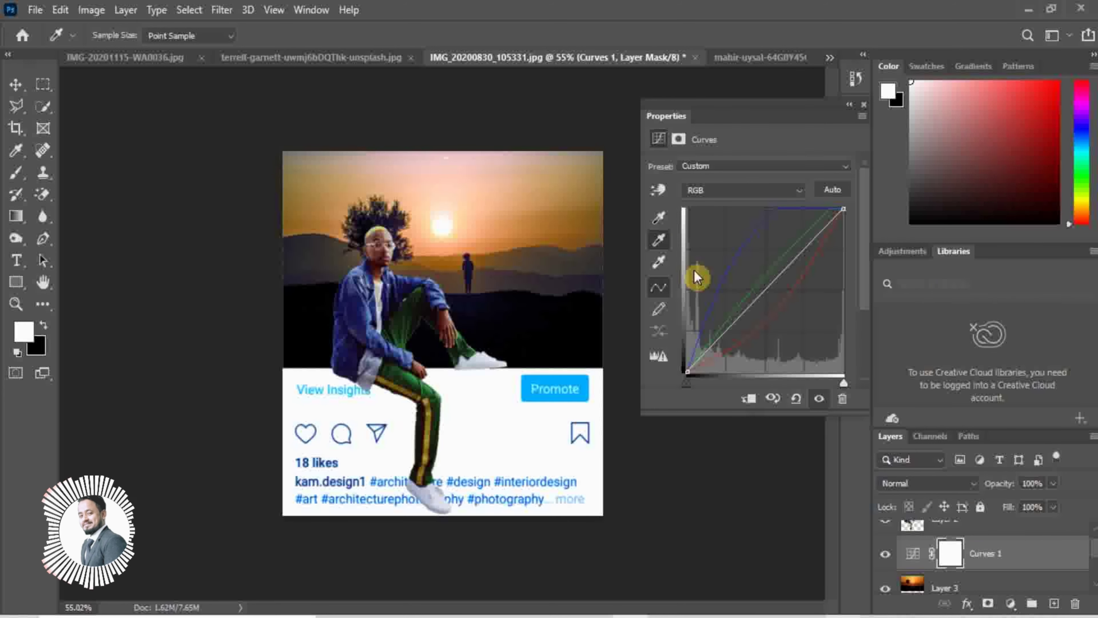
left_click(656, 219)
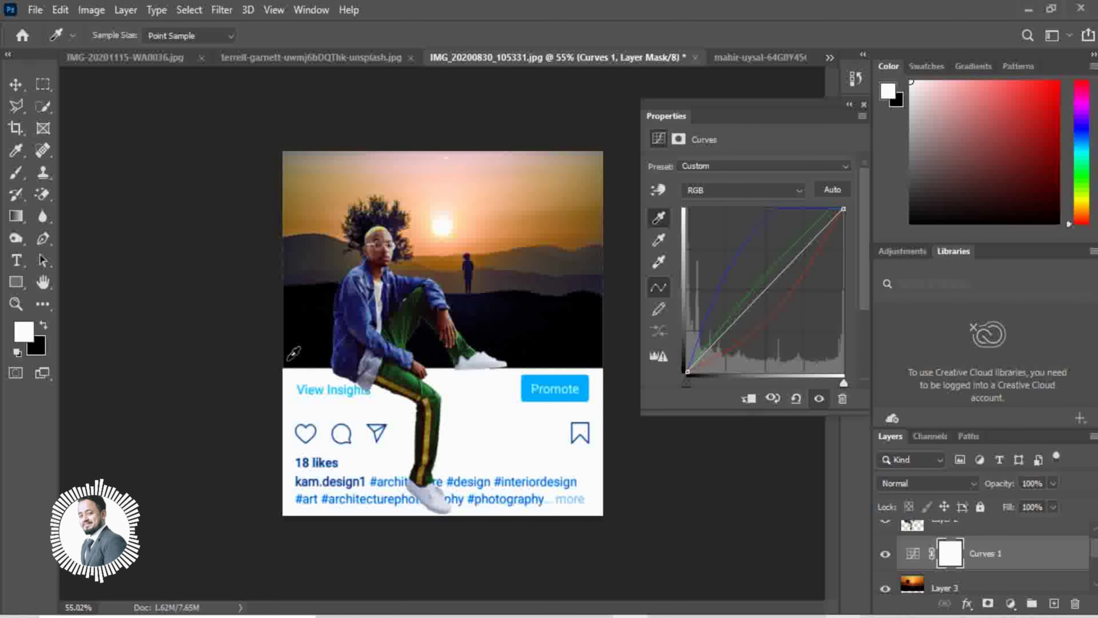
left_click(293, 353)
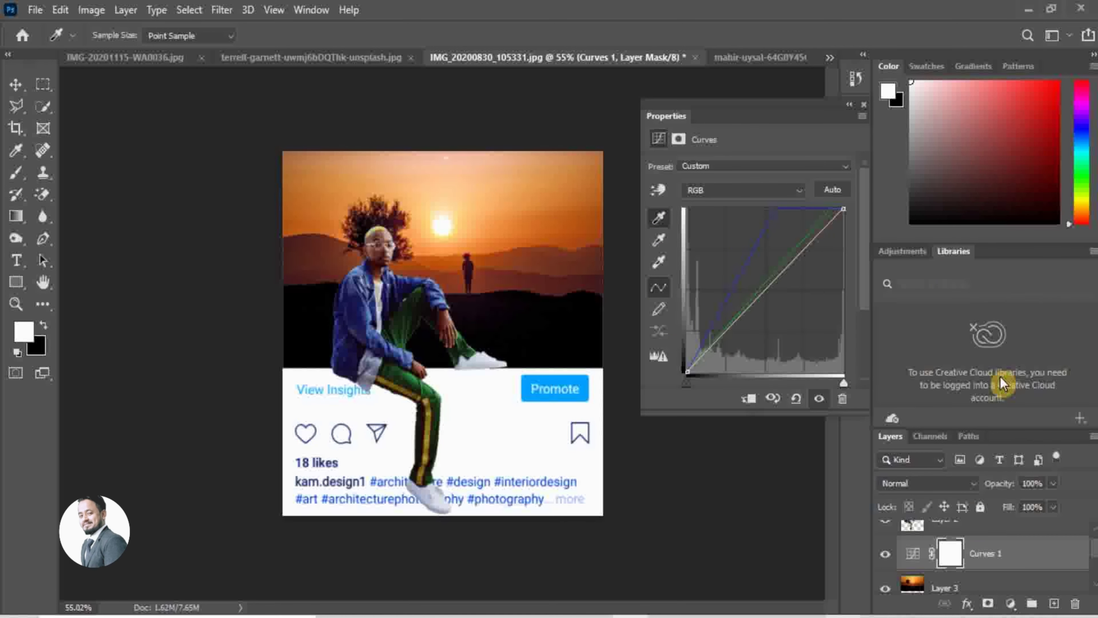
Step: Move Curves 1 in the Layers panel so it sits directly above the man's Layer 2
left_click_drag(1067, 559, 1081, 555)
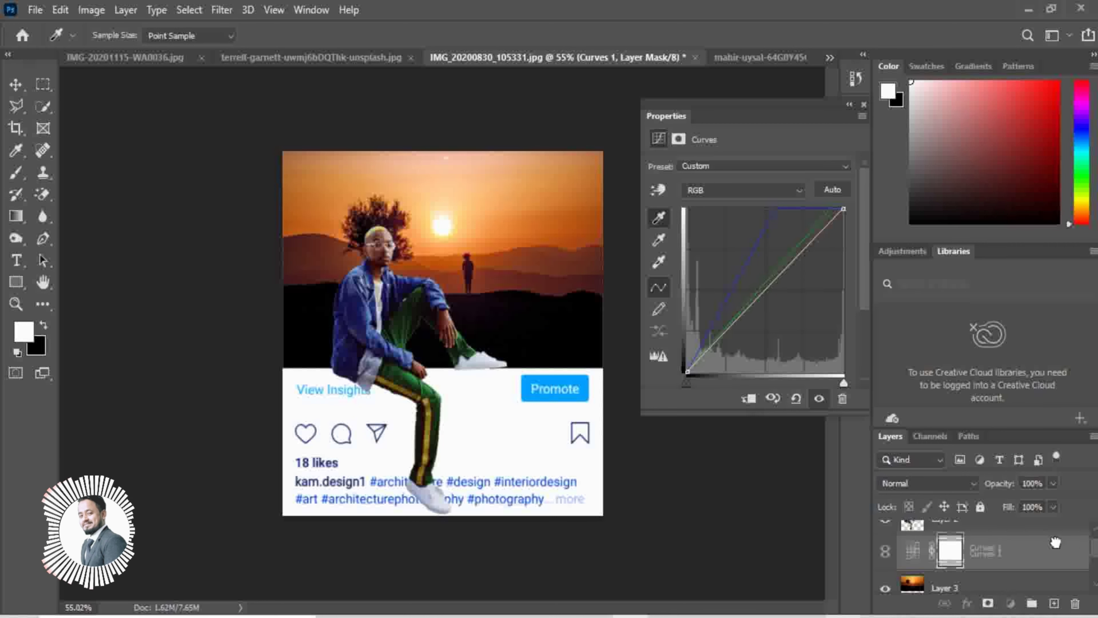
key("v")
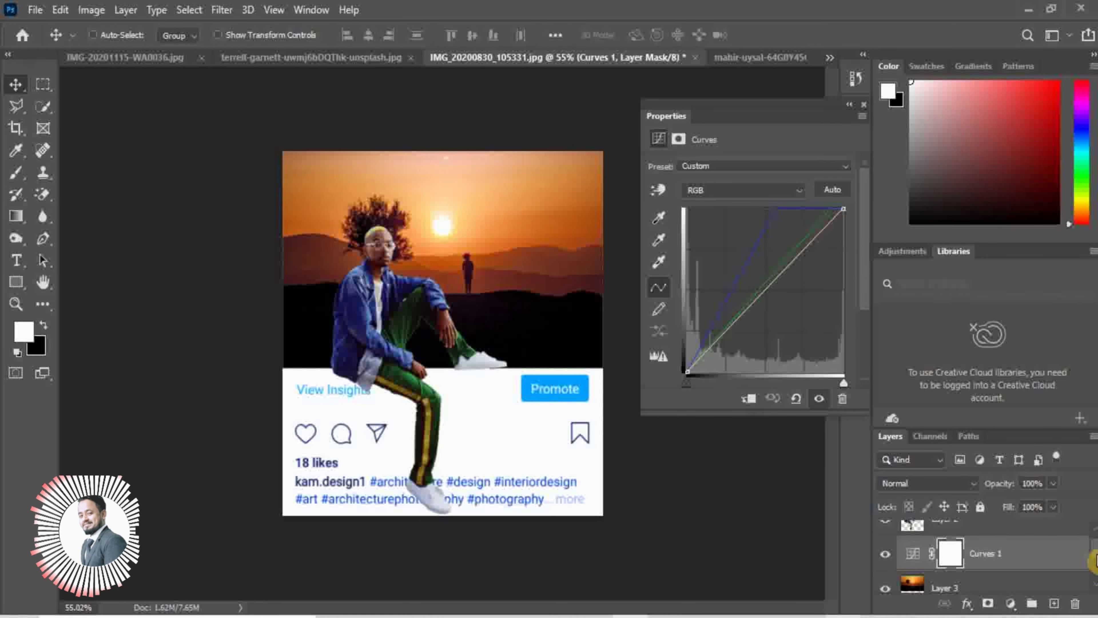
scroll(1081, 558, "up", 1)
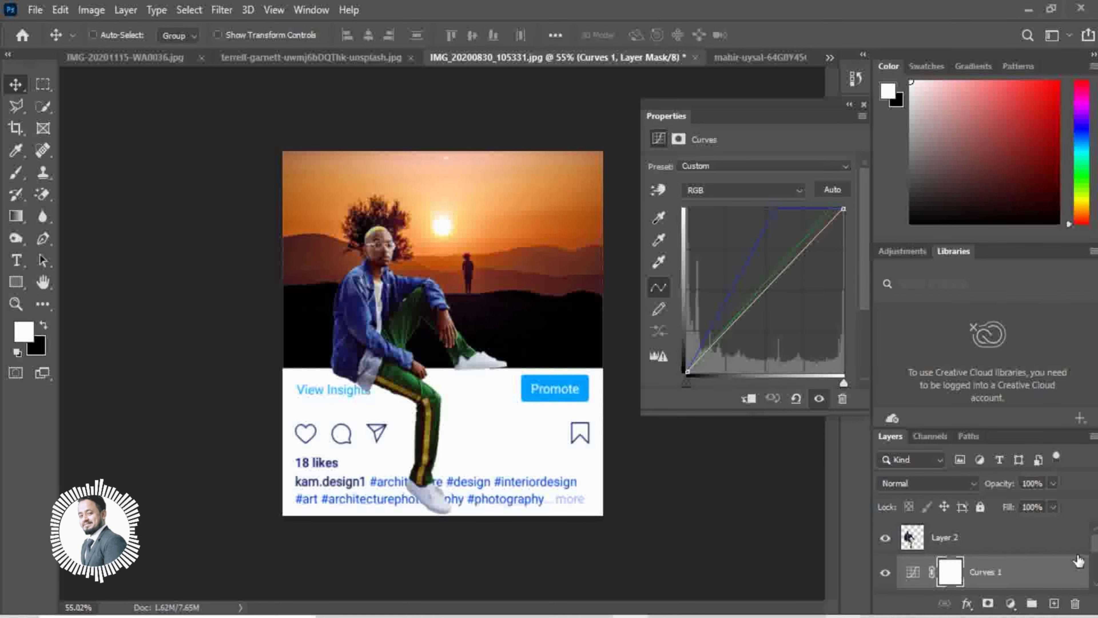
left_click_drag(1004, 575, 987, 530)
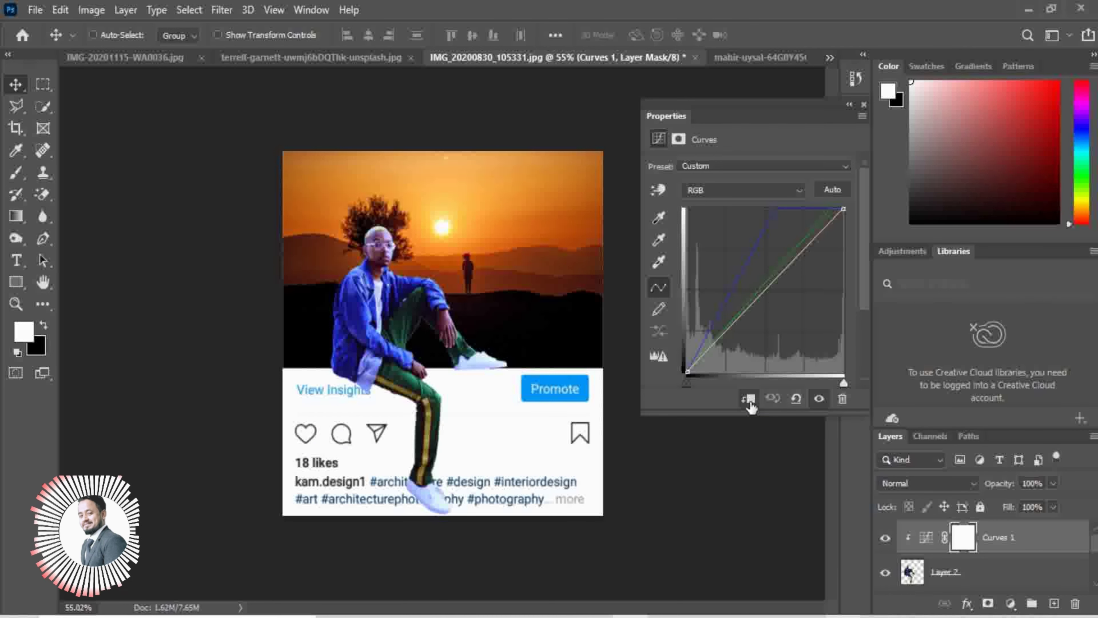
Step: Confirm the Curves channel stays RGB and the preset stays Custom
left_click(767, 192)
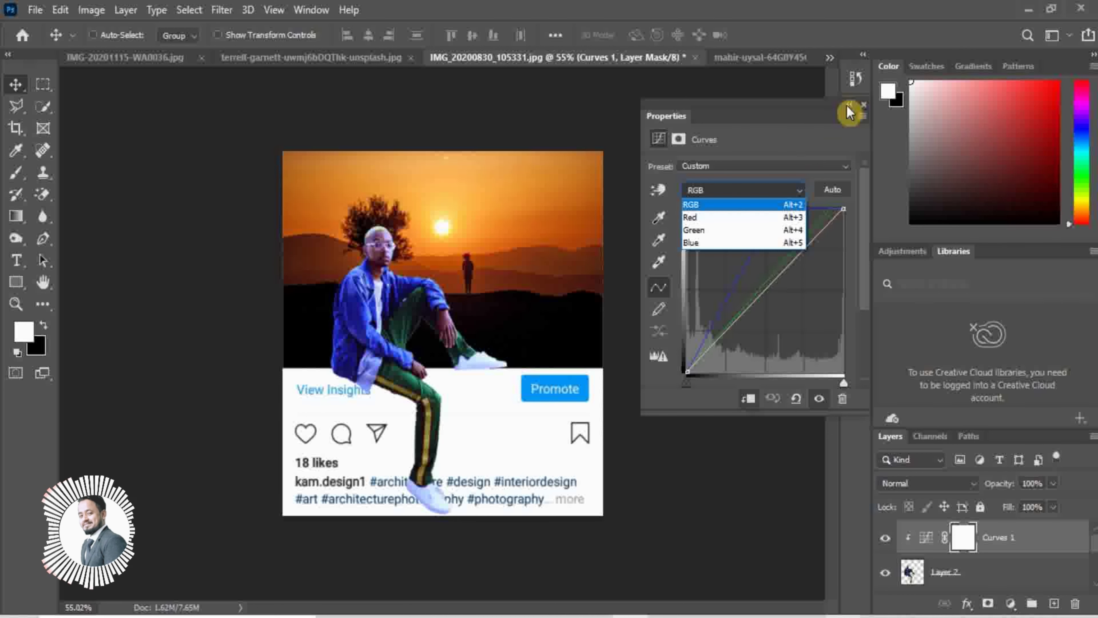
left_click(796, 190)
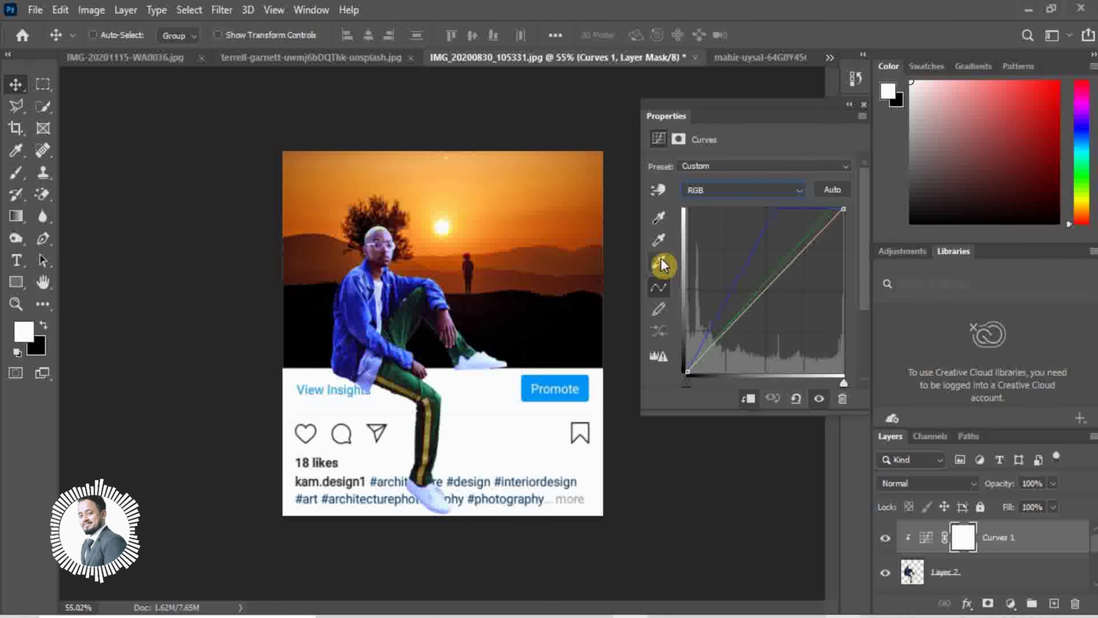
left_click(847, 171)
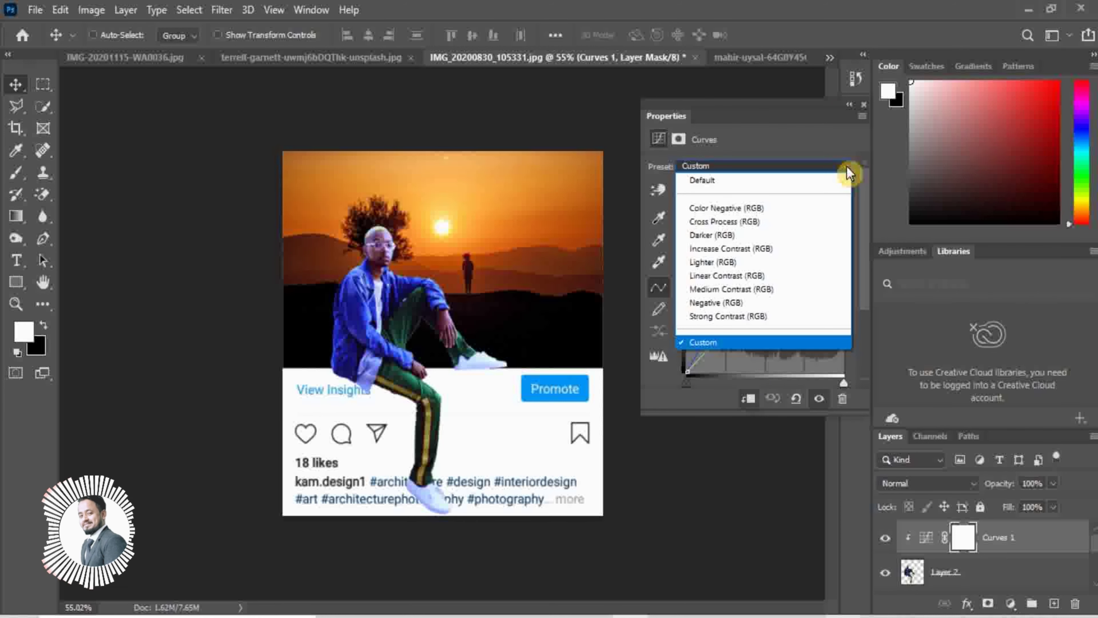
left_click(848, 173)
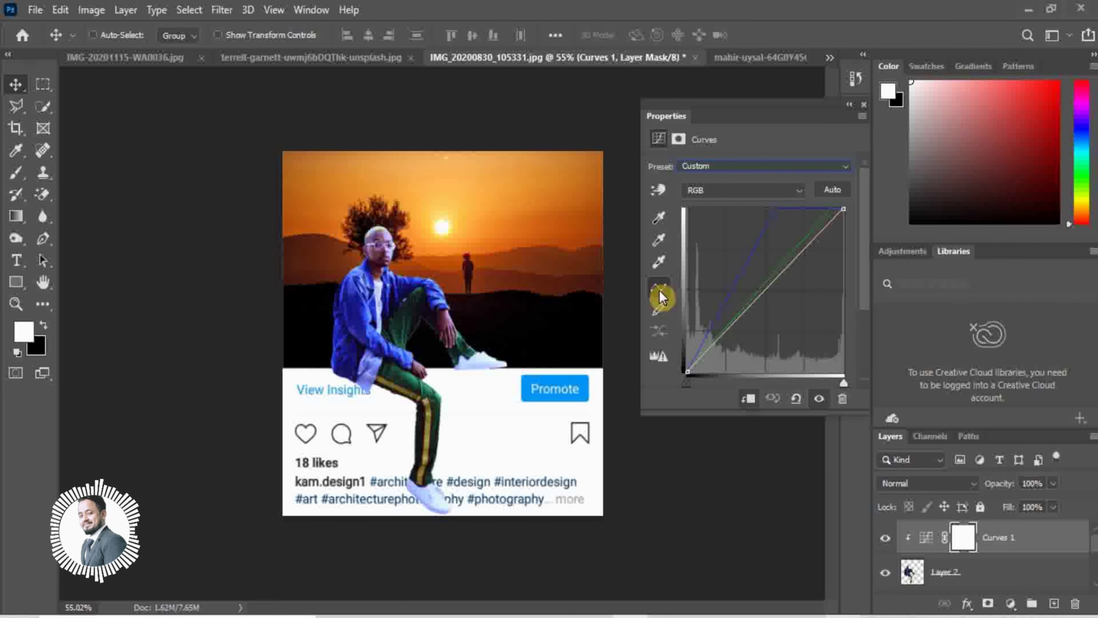
left_click(659, 262)
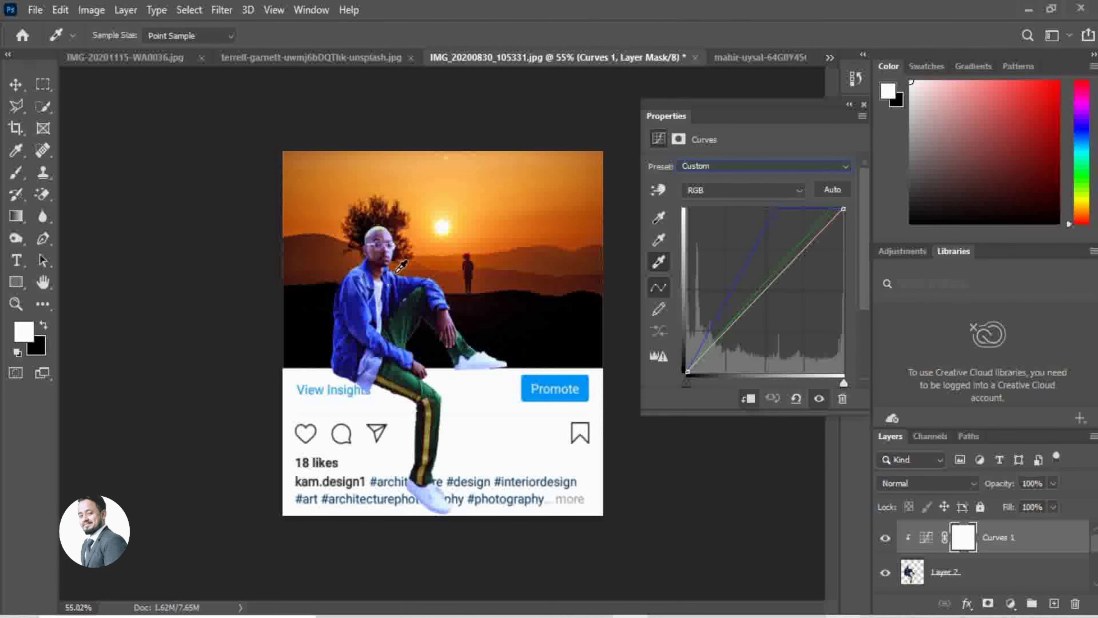
Step: Re-sample Curves on the man: undo the blue shift, then set gray and black points from him
left_click(401, 263)
key("ctrl+z")
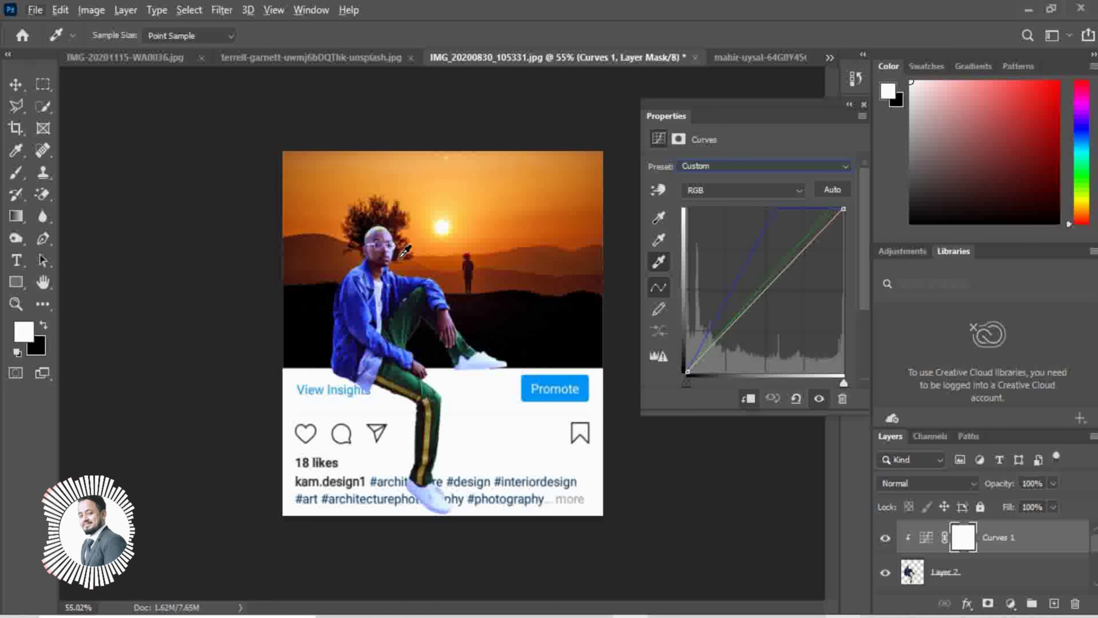
left_click(379, 288)
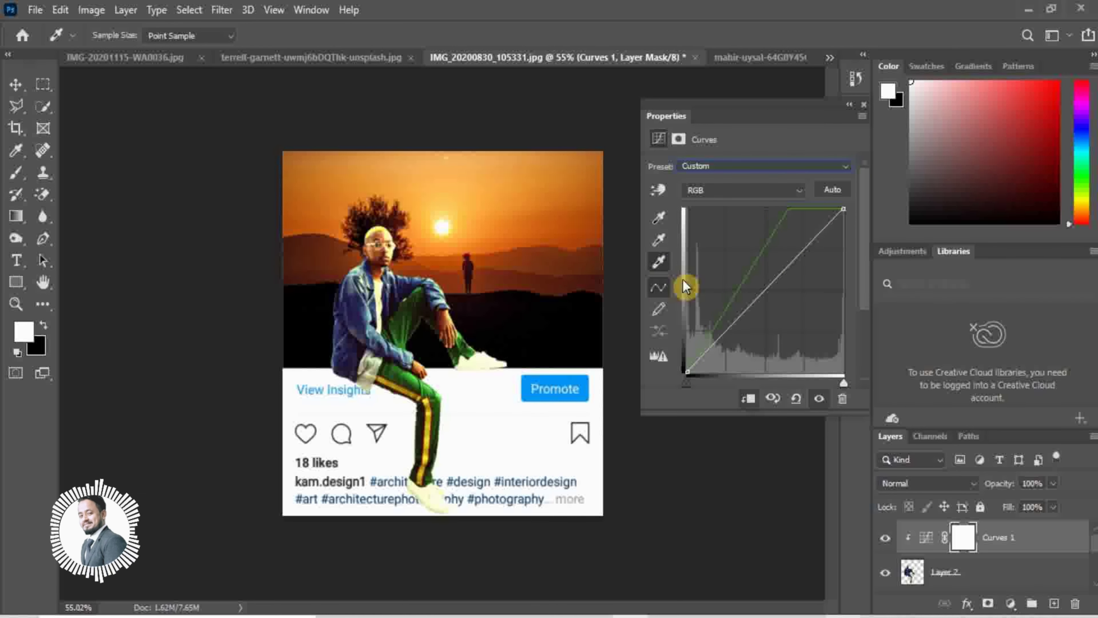
left_click(661, 241)
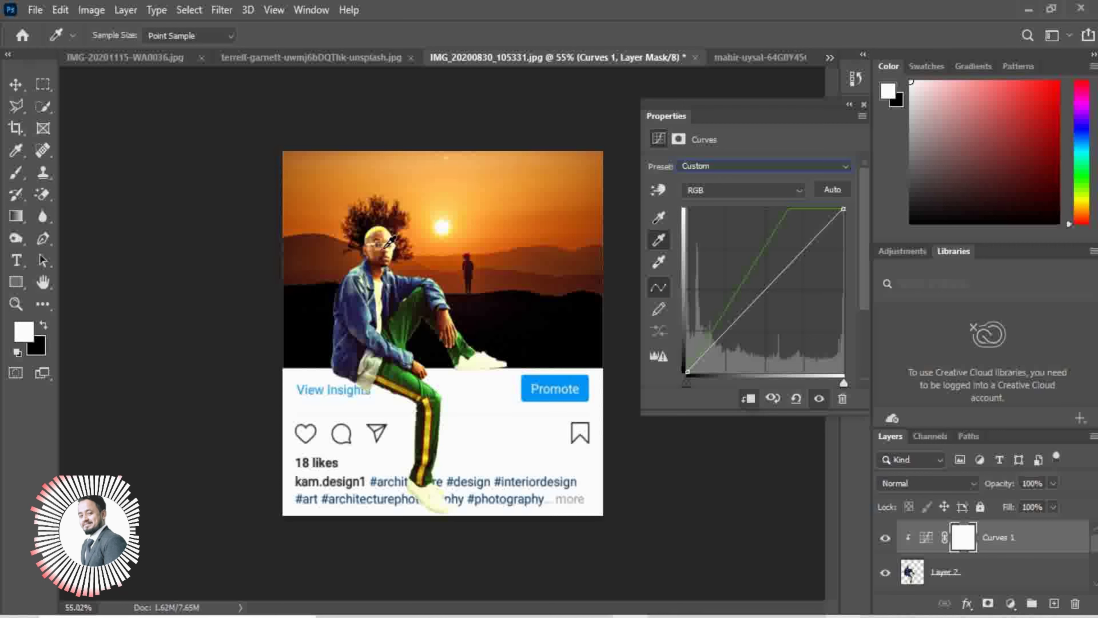
left_click(380, 263)
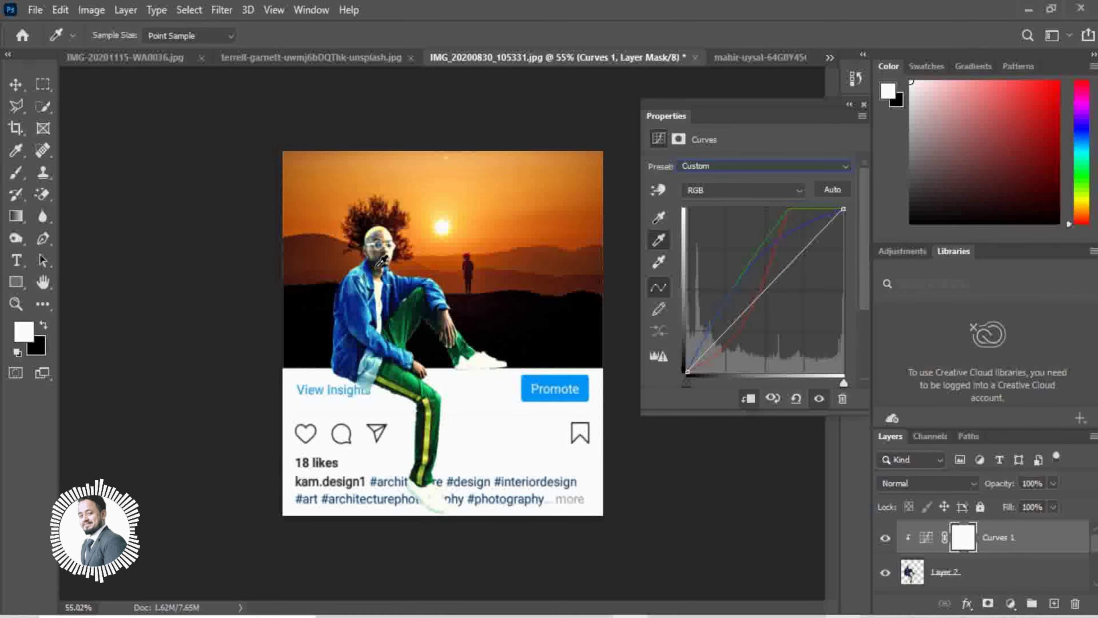
left_click(658, 218)
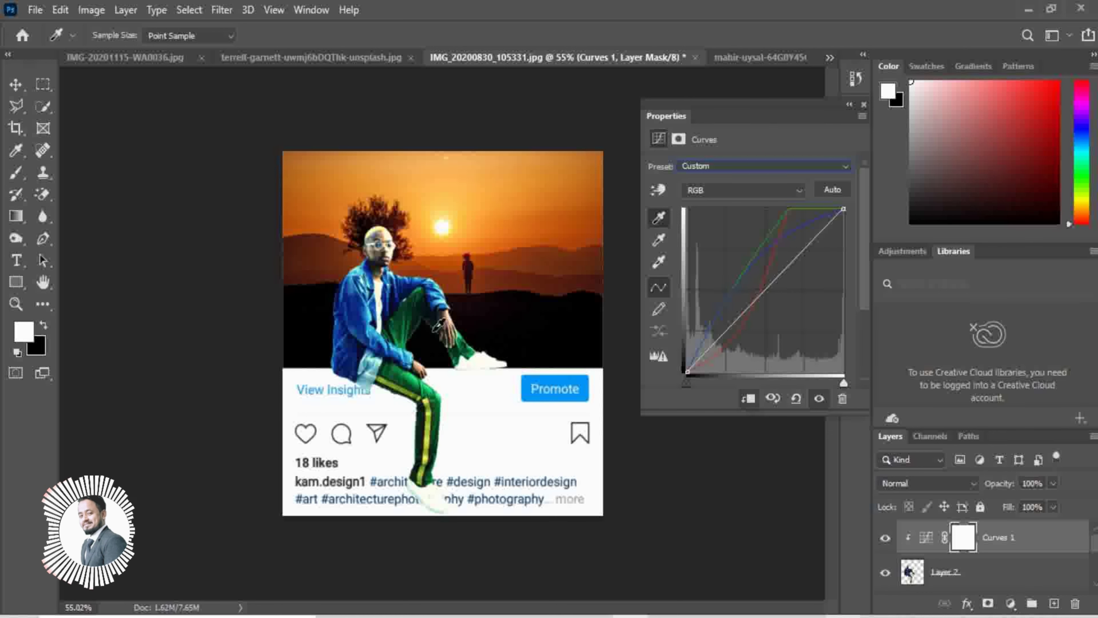
left_click(386, 263)
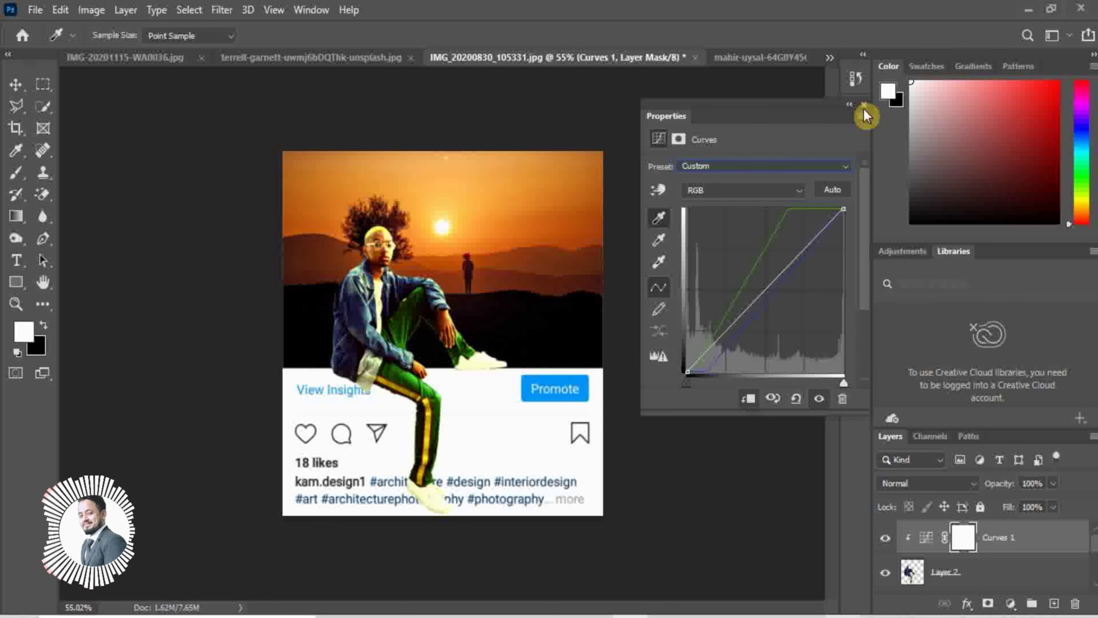
left_click(848, 107)
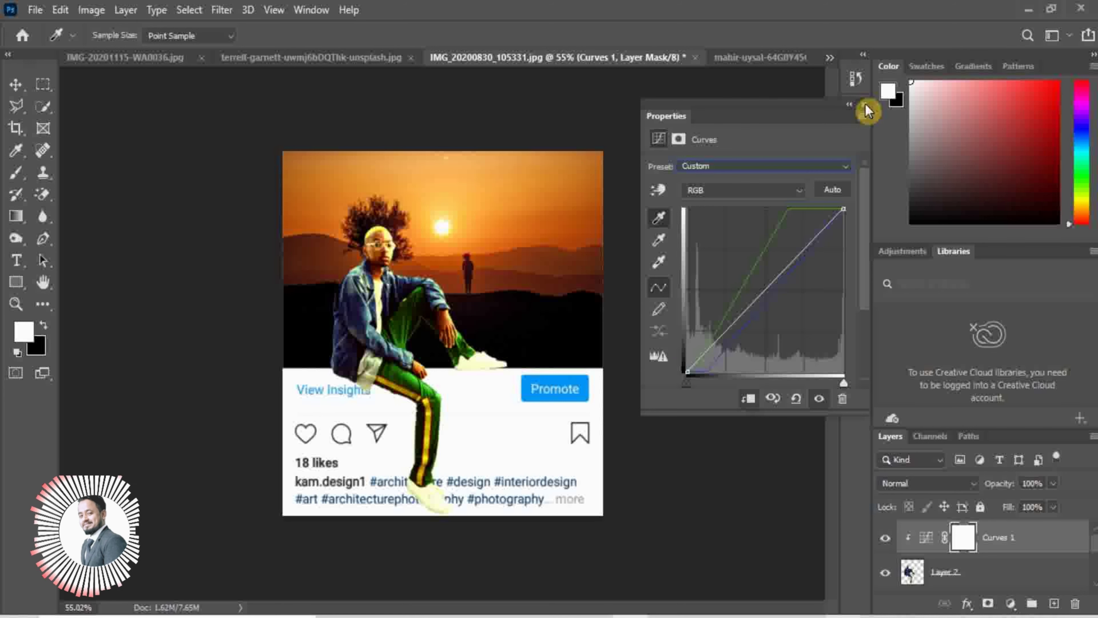
Step: Toggle Curves 1 off and on to compare, then select the man's Layer 2
left_click(885, 538)
left_click(886, 538)
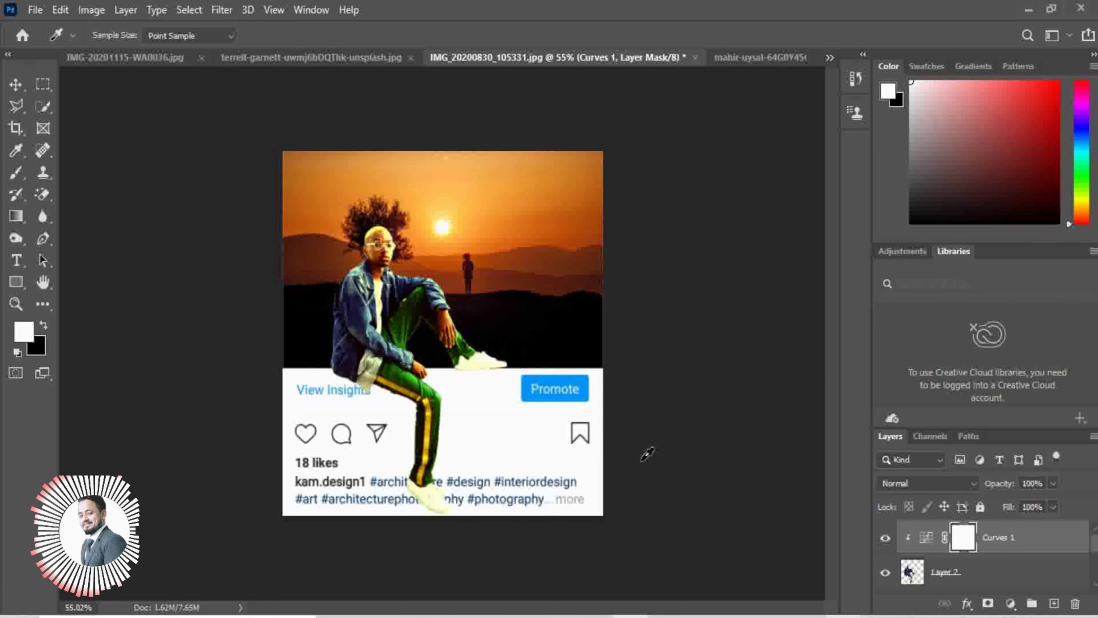
scroll(1037, 558, "down", 1)
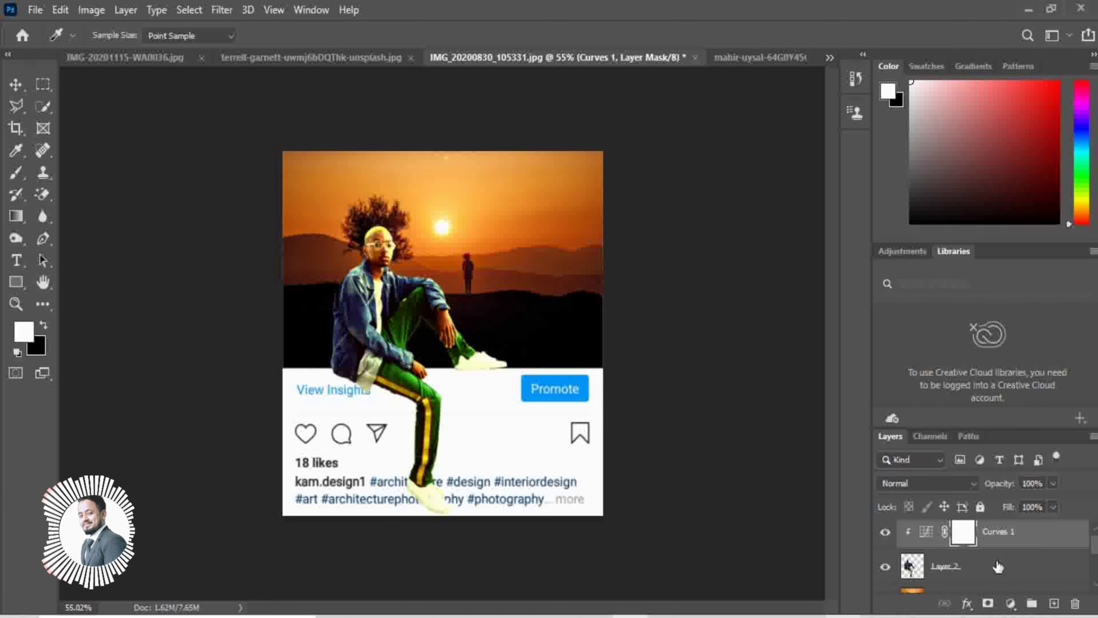
left_click(997, 565)
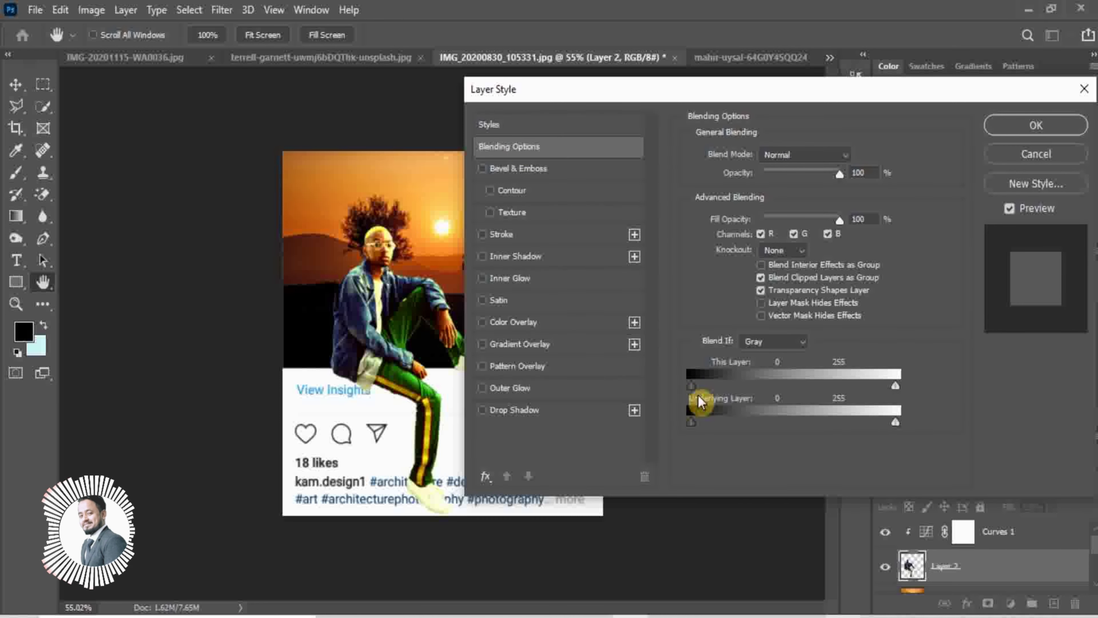
Step: Enable Drop Shadow and keep the man's layer opacity at 100%
left_click(482, 411)
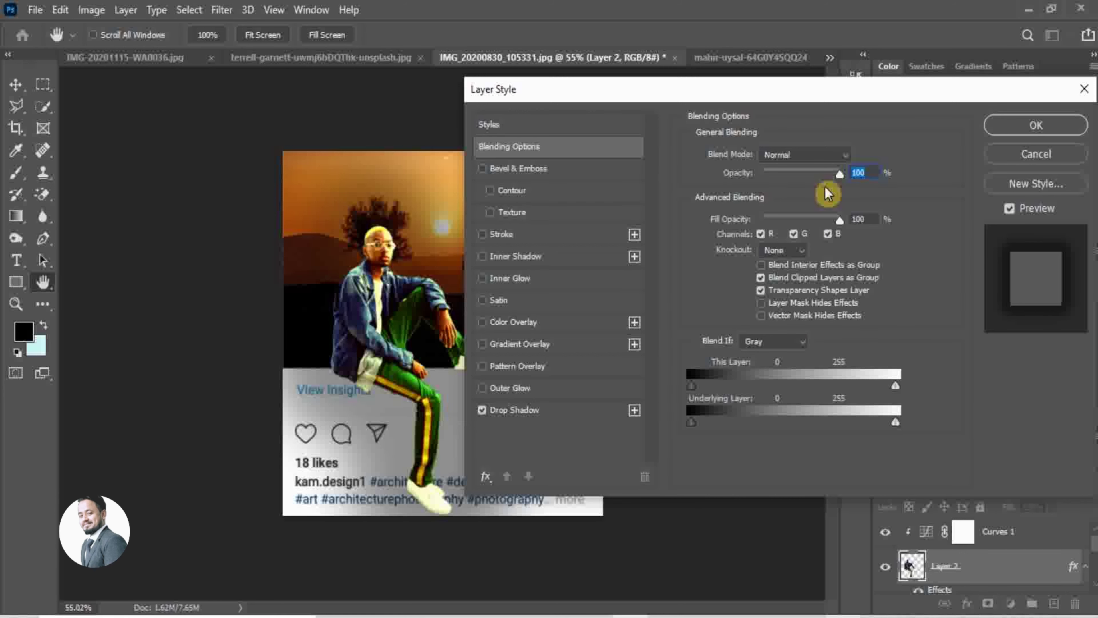
left_click_drag(841, 181, 813, 186)
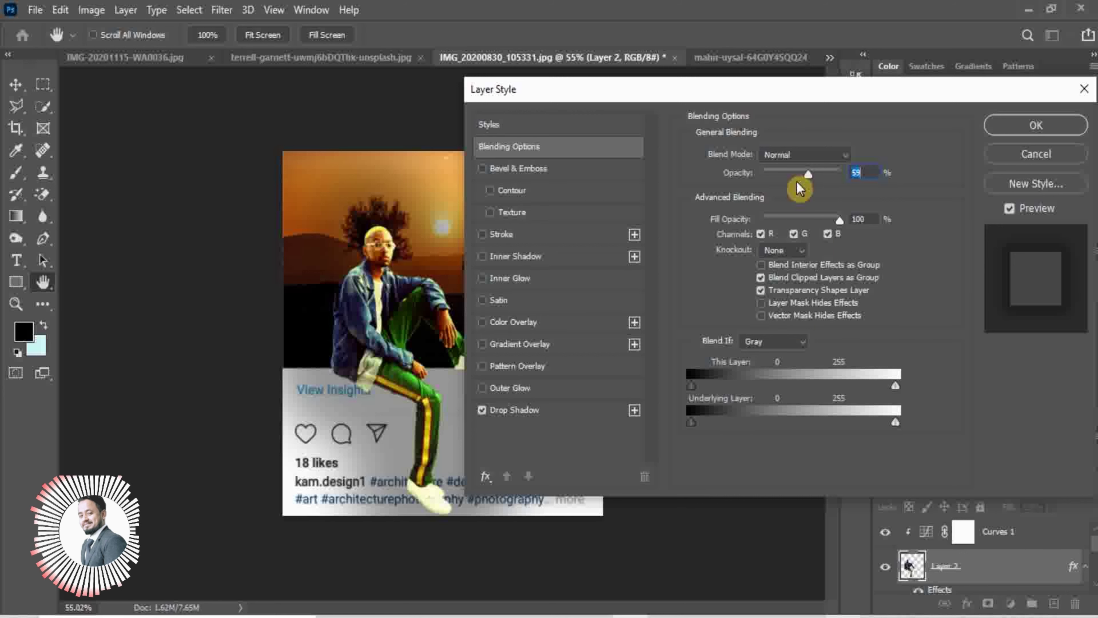
left_click_drag(809, 182, 798, 180)
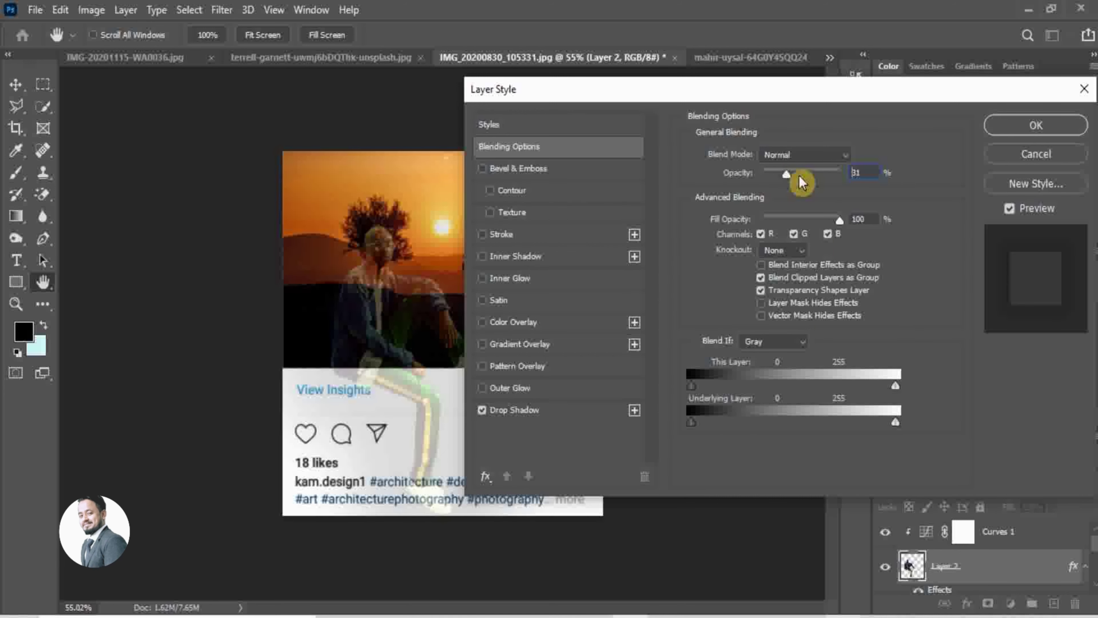
type("100")
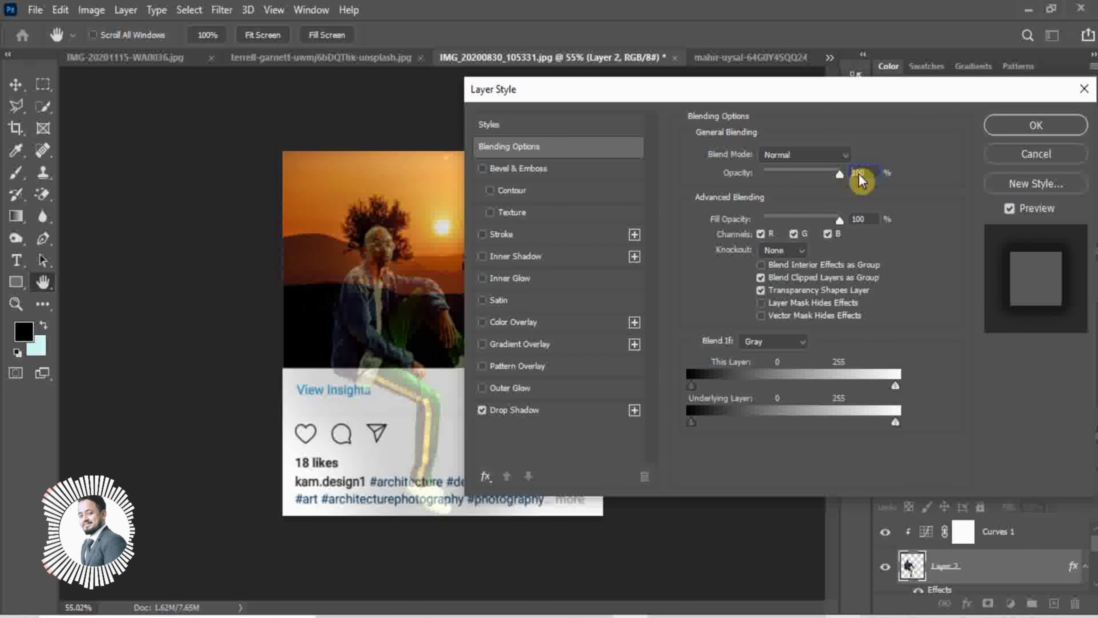
Step: Add a second drop shadow with 76% opacity, 0 px distance, 14% spread and 4 px size
left_click(635, 411)
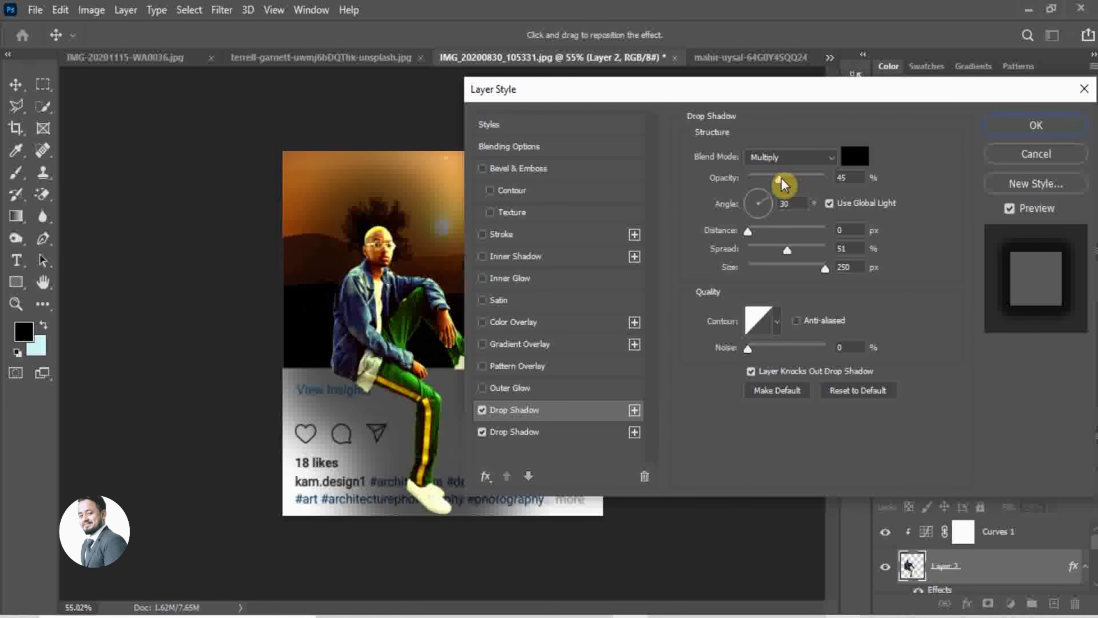
left_click_drag(781, 178, 773, 178)
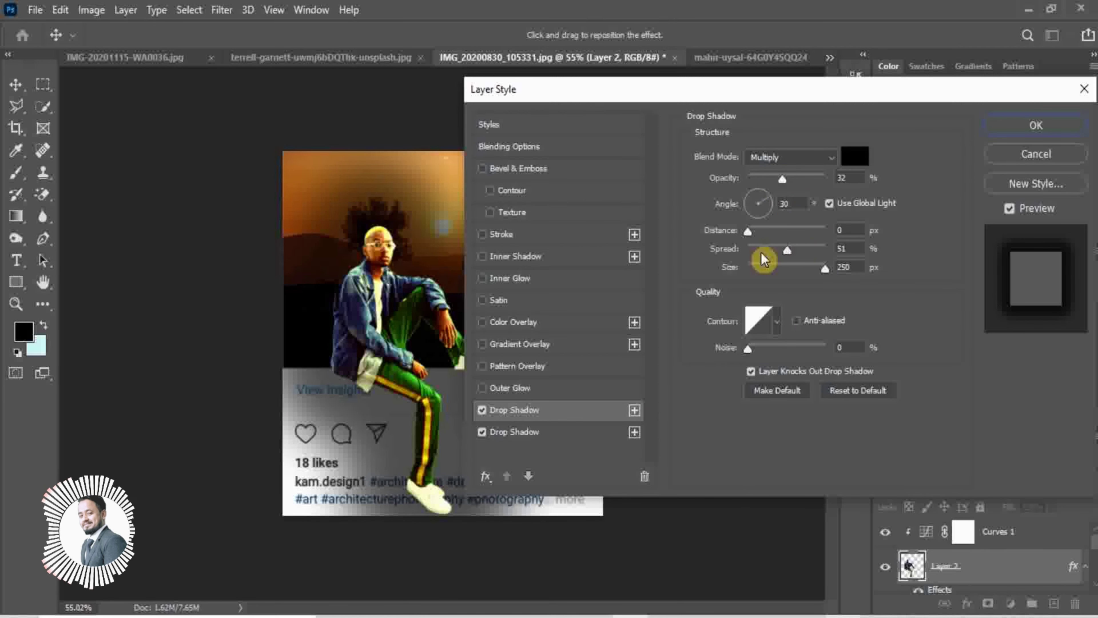
left_click_drag(791, 252, 763, 252)
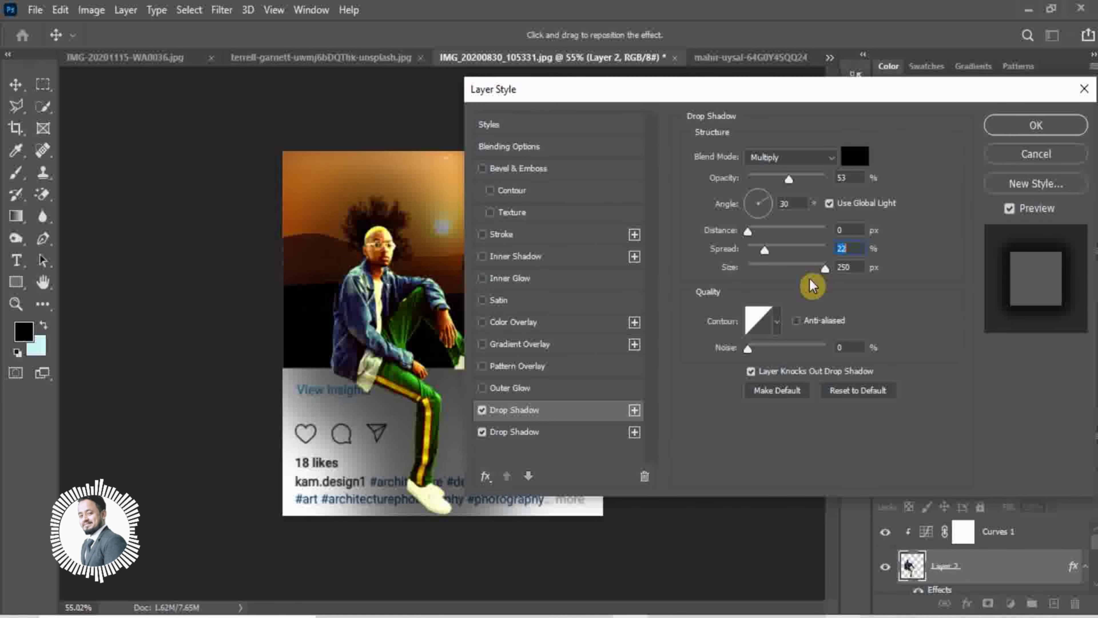
left_click(788, 269)
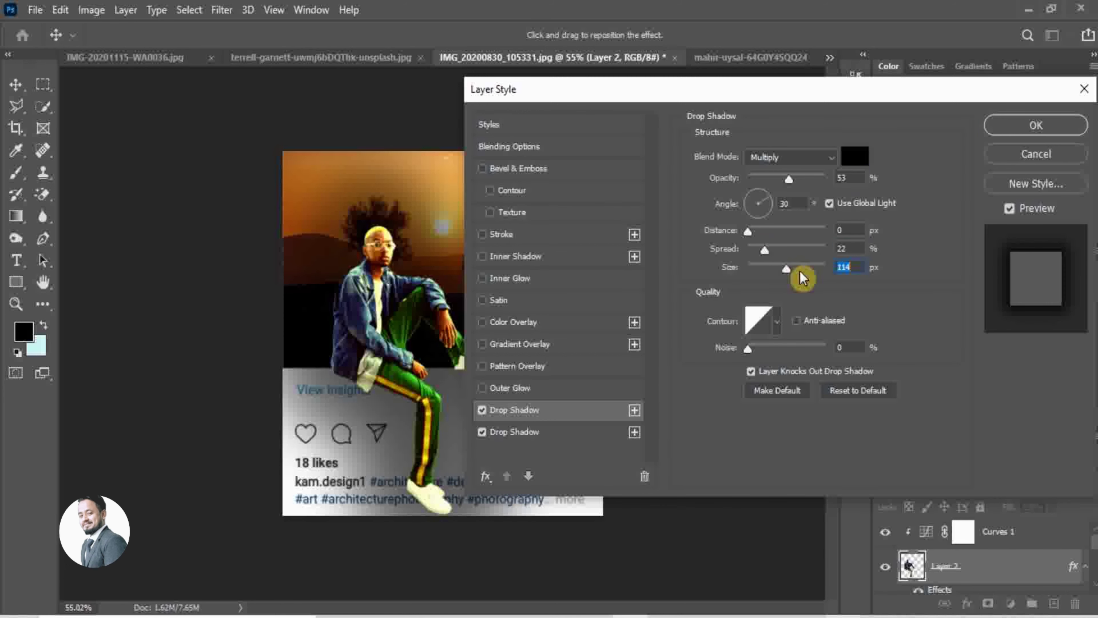
left_click_drag(784, 273, 756, 268)
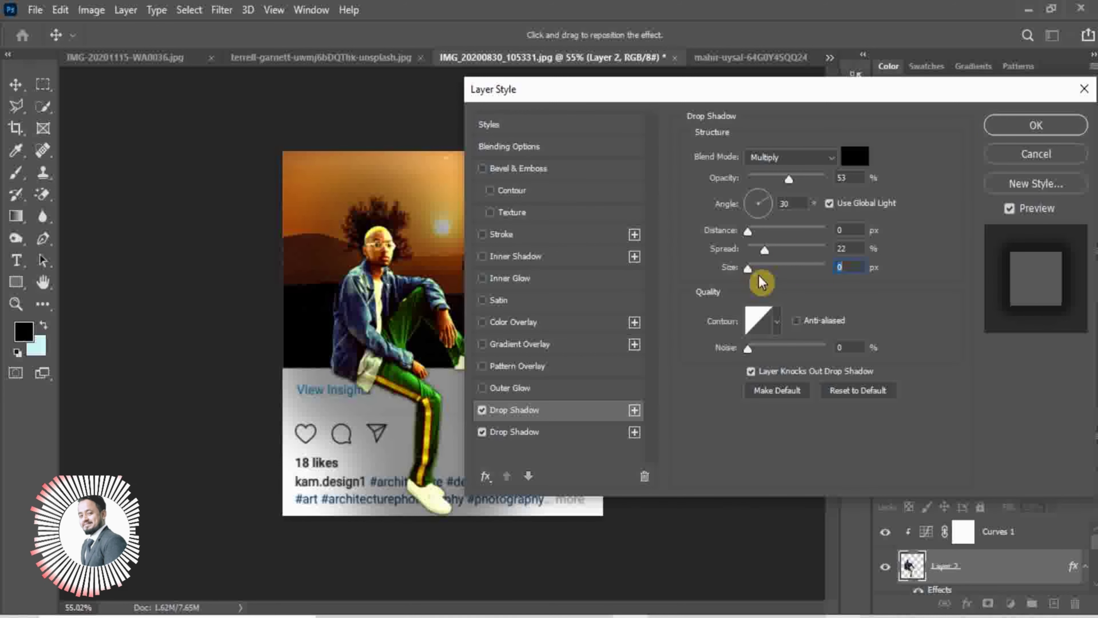
mouse_move(756, 268)
left_mouse_down()
mouse_move(744, 284)
mouse_move(754, 277)
left_mouse_up()
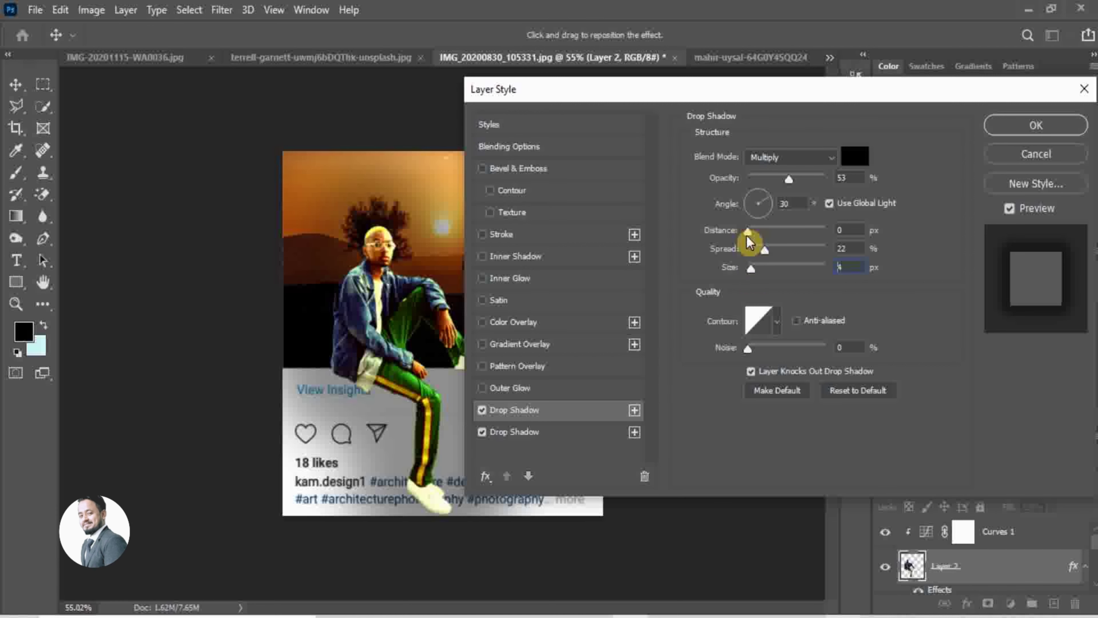
left_click_drag(786, 180, 816, 181)
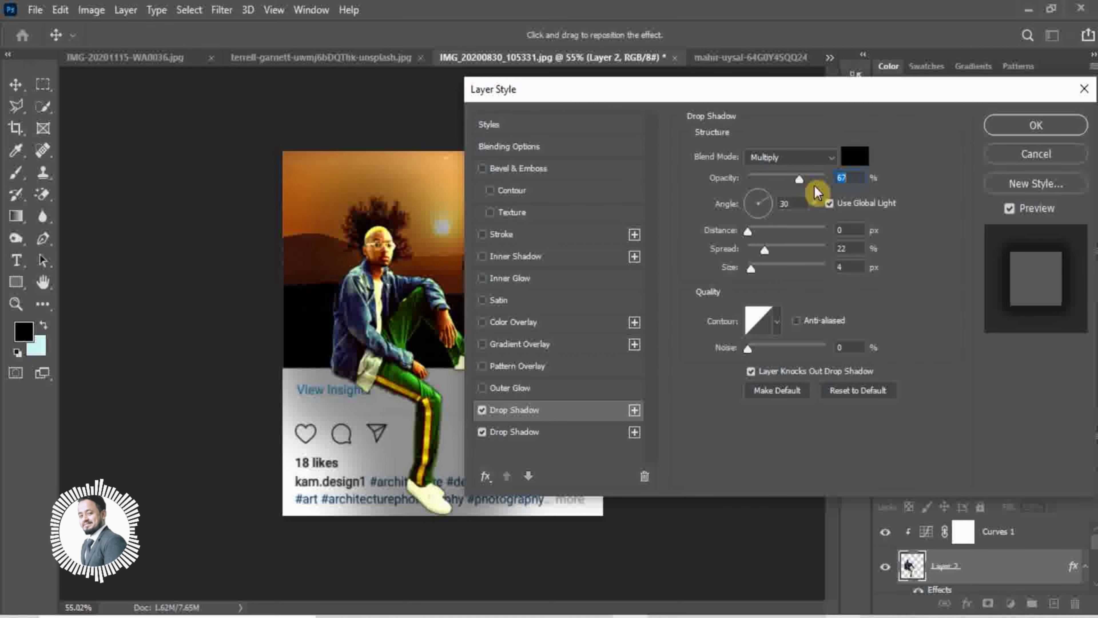
left_click(807, 179)
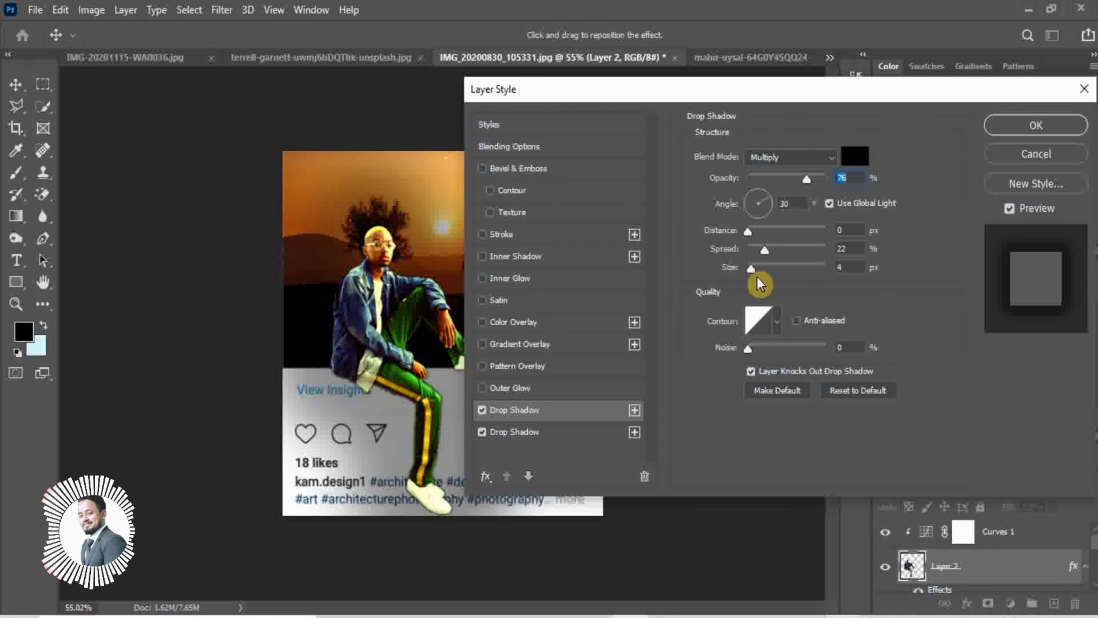
left_click_drag(764, 250, 758, 251)
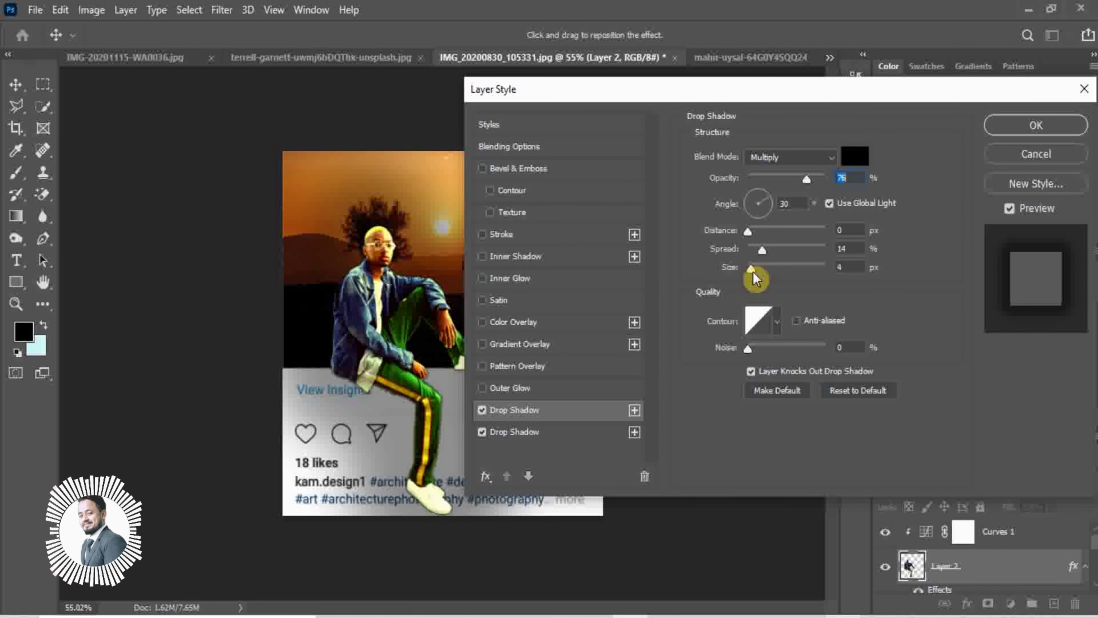
left_click(1038, 125)
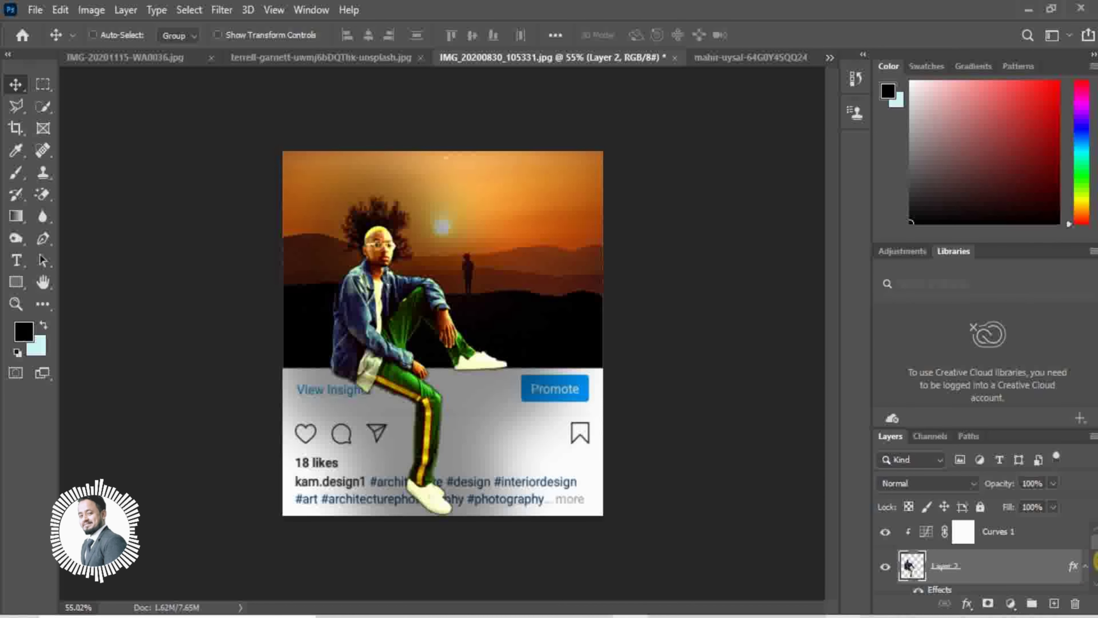
mouse_move(1094, 544)
left_mouse_down()
mouse_move(1094, 588)
mouse_move(1094, 545)
left_mouse_up()
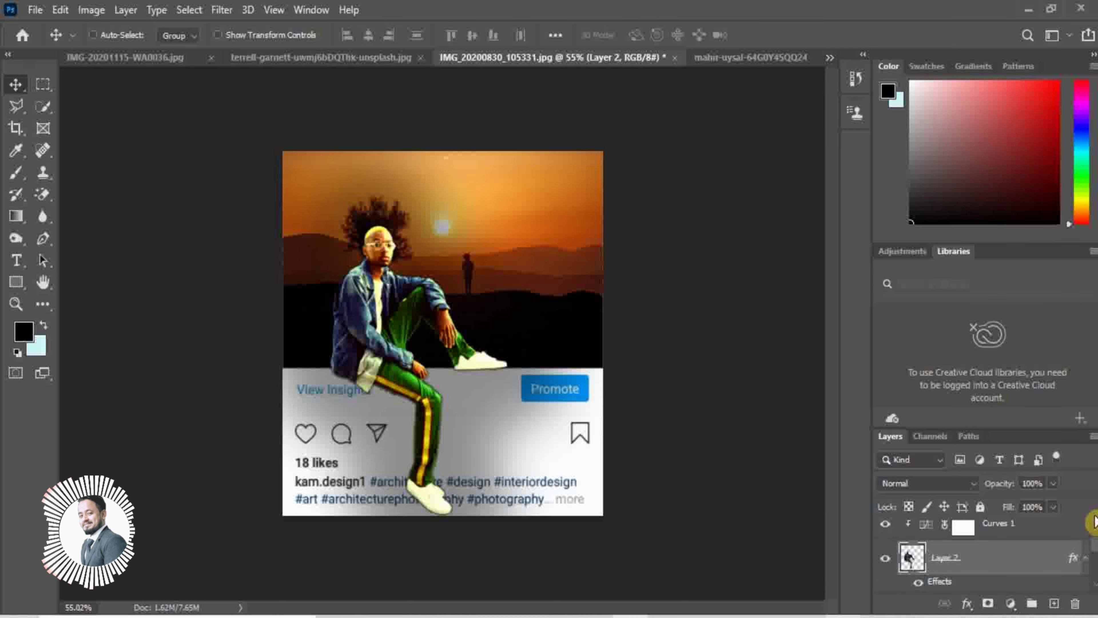